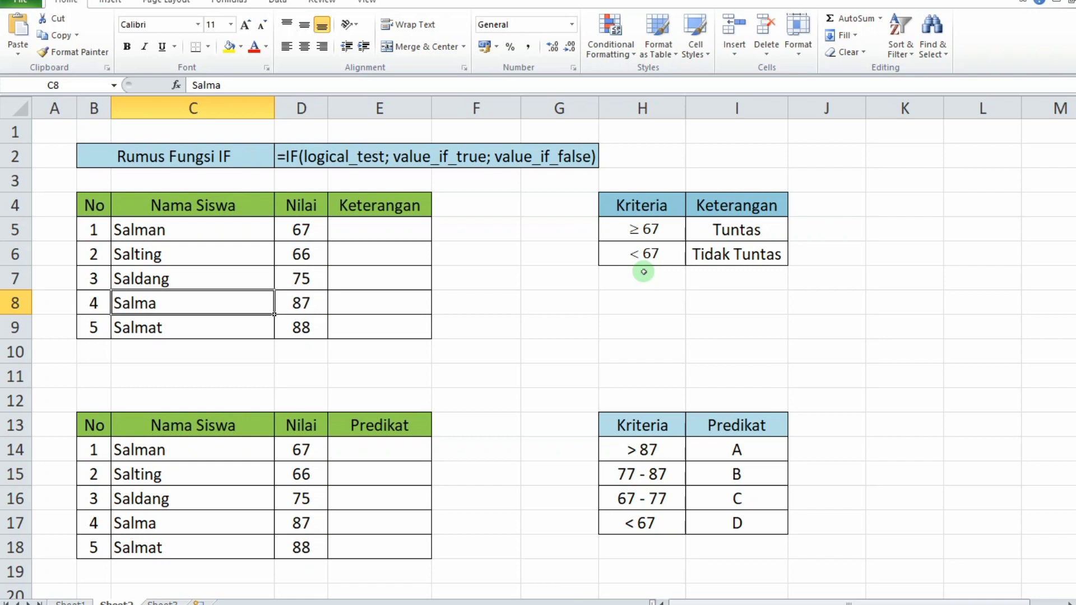
- Examine the IF function syntax in row 2 and the criteria tables for Keterangan and Predikat
left_click_drag(154, 155, 411, 156)
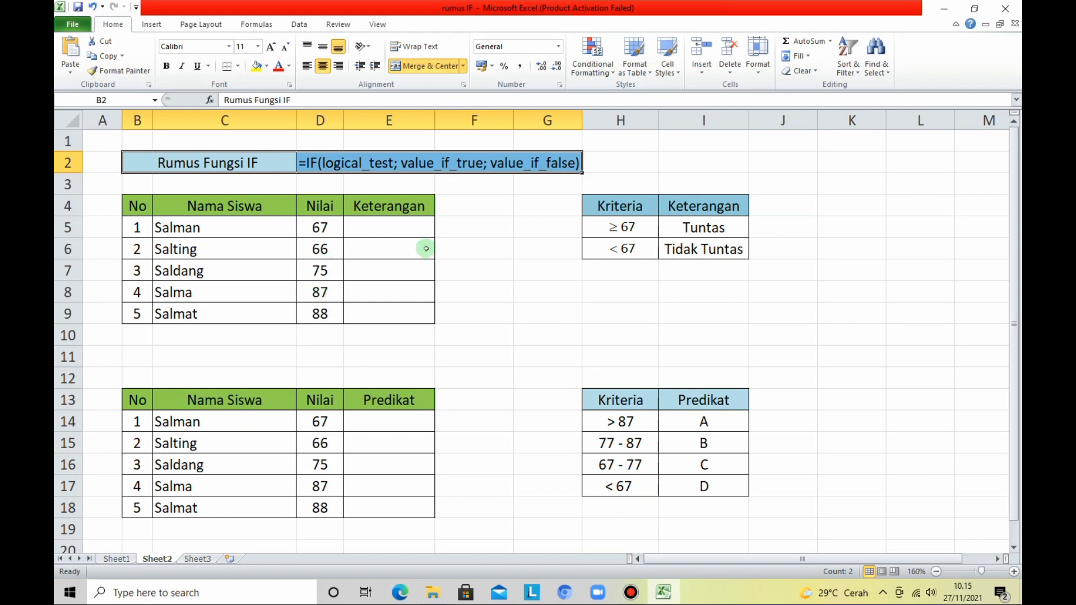
left_click(464, 235)
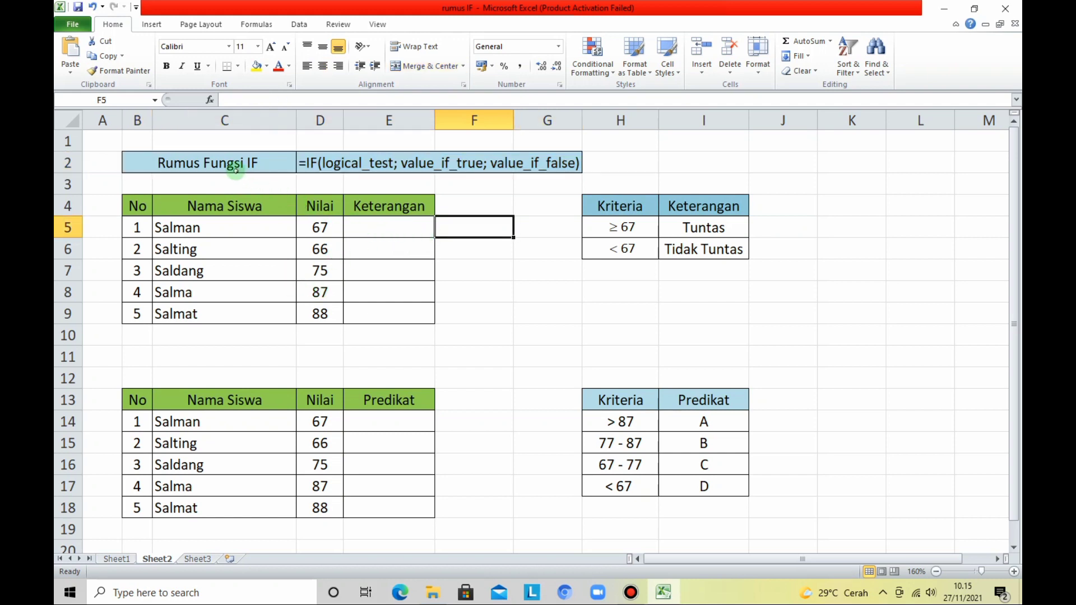
left_click_drag(226, 165, 415, 167)
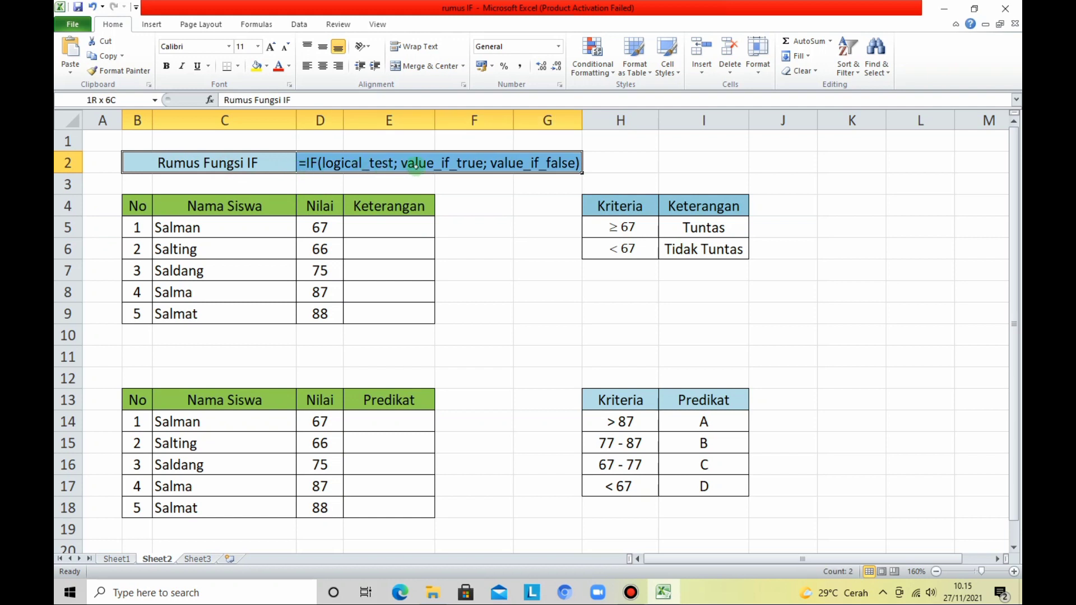
left_click(472, 205)
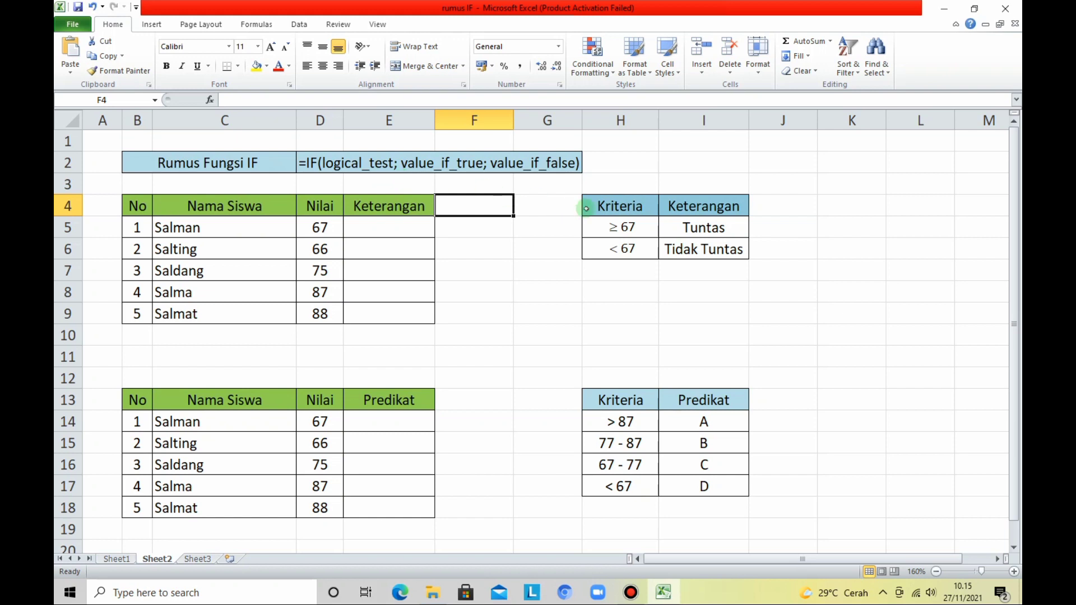
left_click_drag(626, 207, 677, 250)
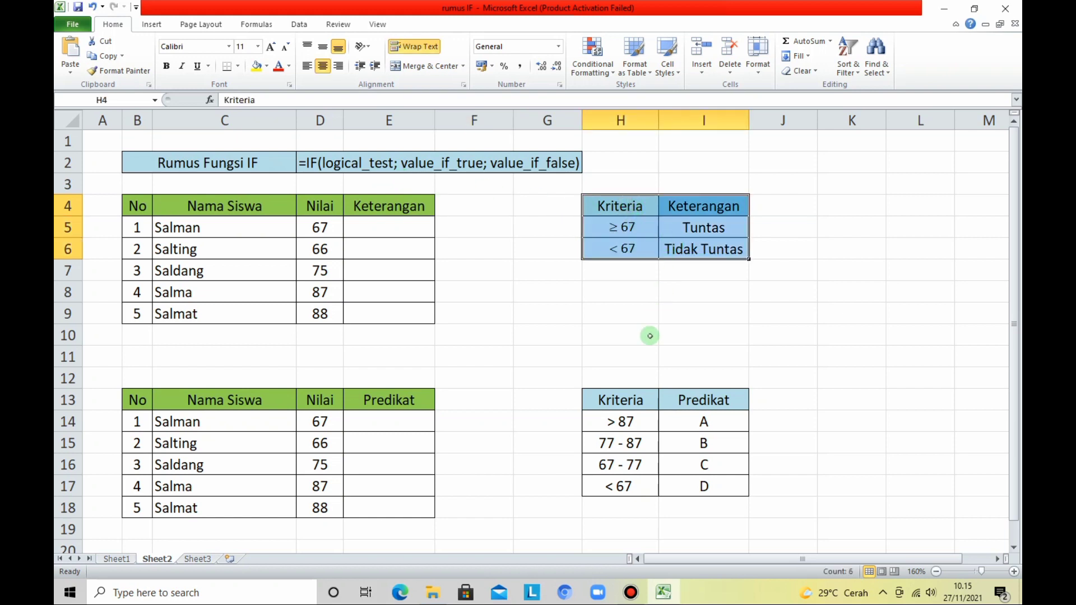
left_click_drag(631, 399, 693, 482)
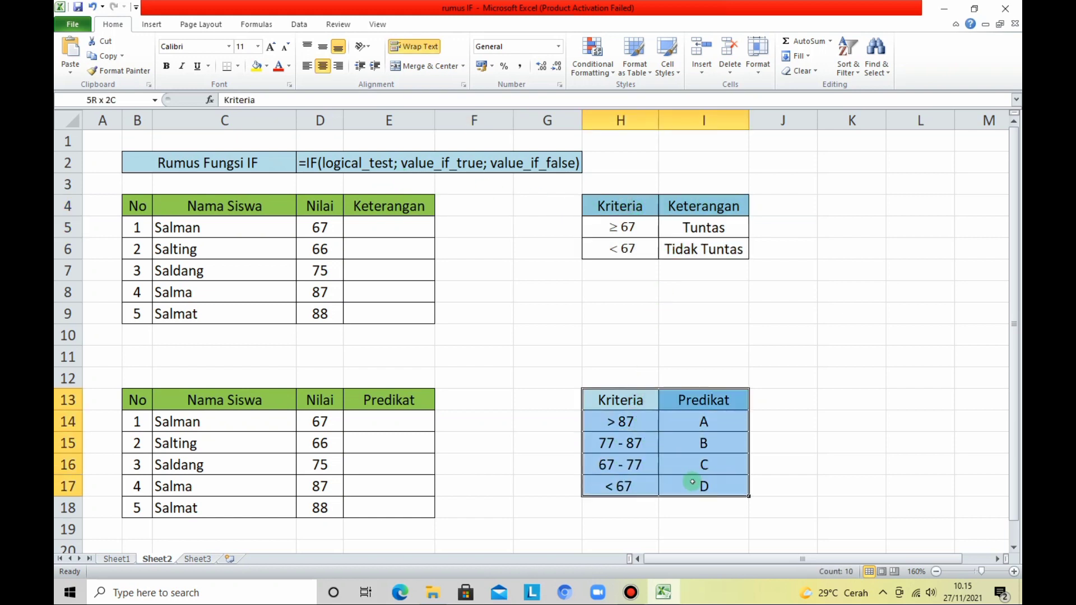
left_click(543, 251)
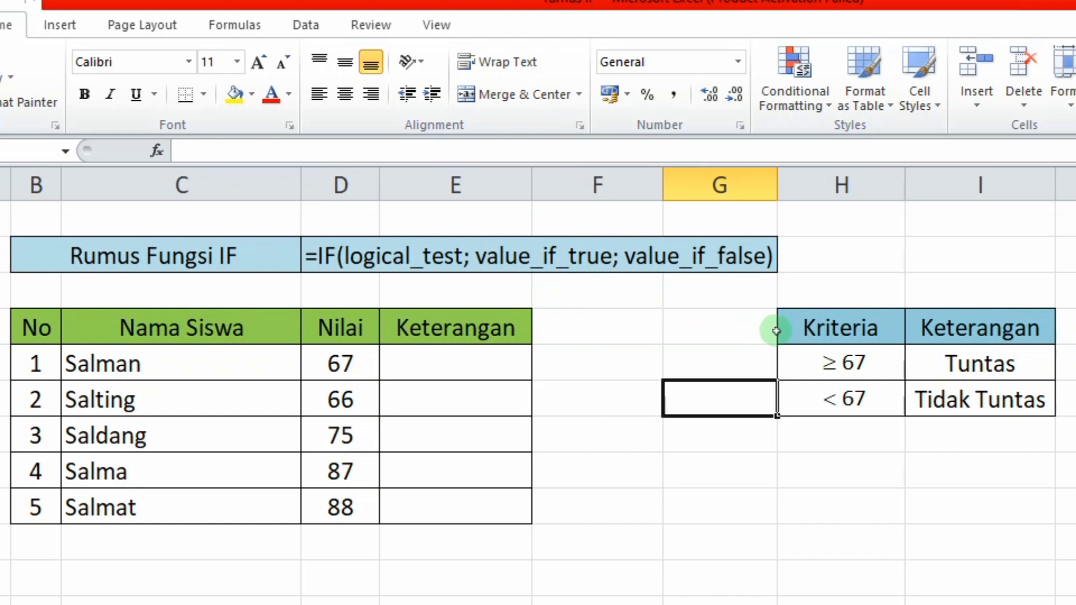
left_click(1016, 374)
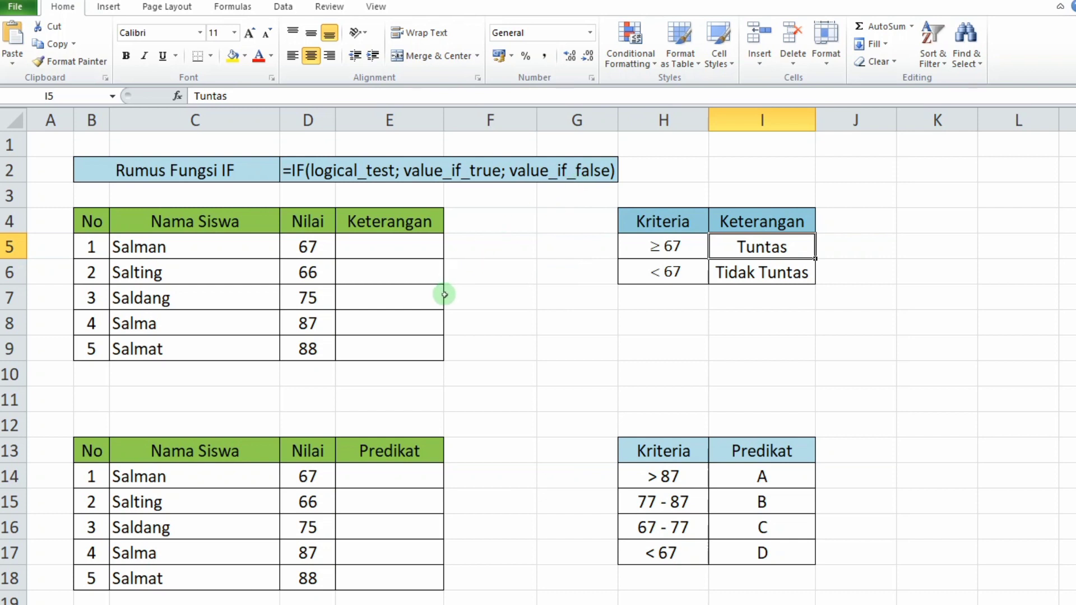
left_click(663, 222)
left_click_drag(662, 221, 752, 271)
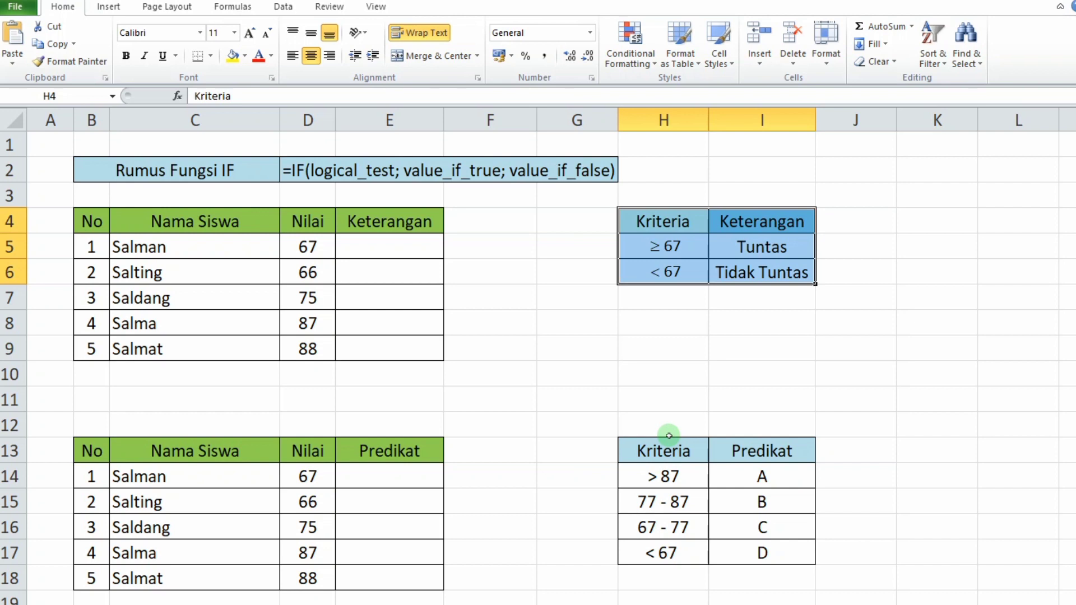
left_click(760, 244)
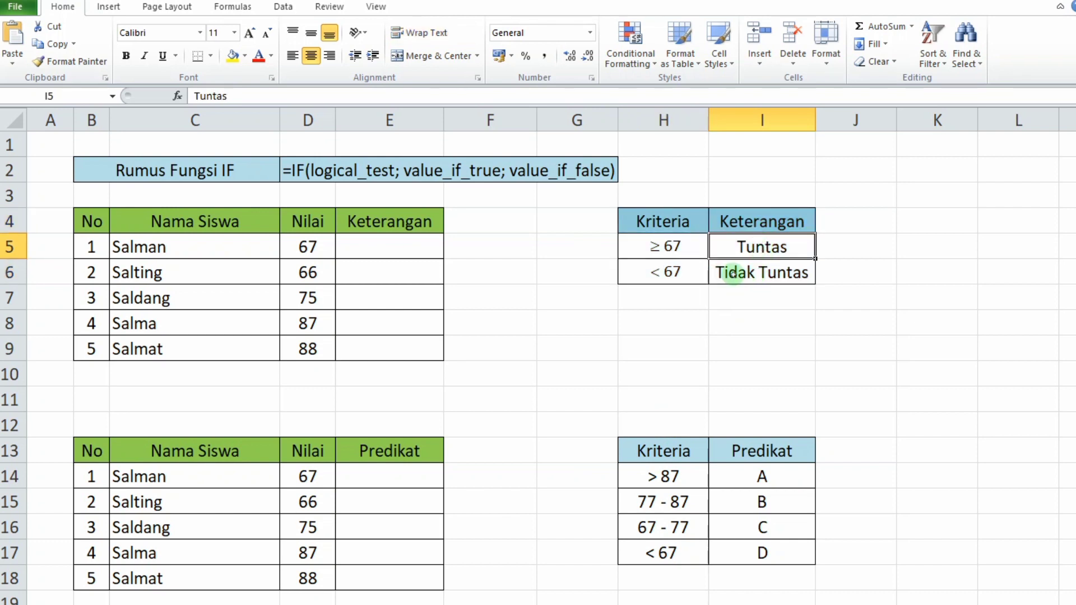
left_click(764, 273)
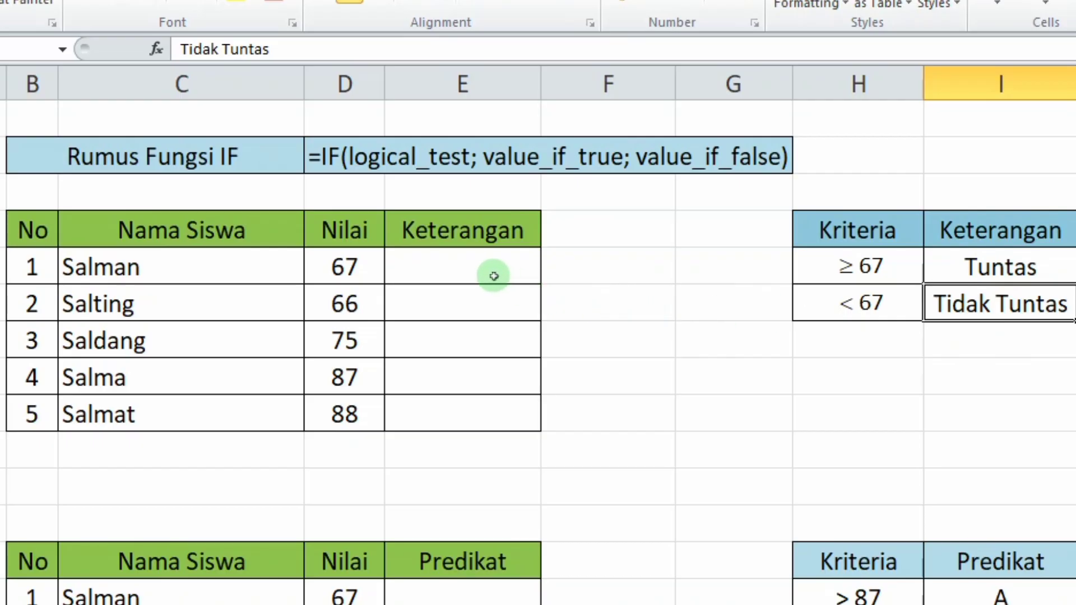
- Enter =IF(D5>=67;"tuntas";"tidak tuntas") in cell E5 for the first student's Keterangan
left_click(494, 275)
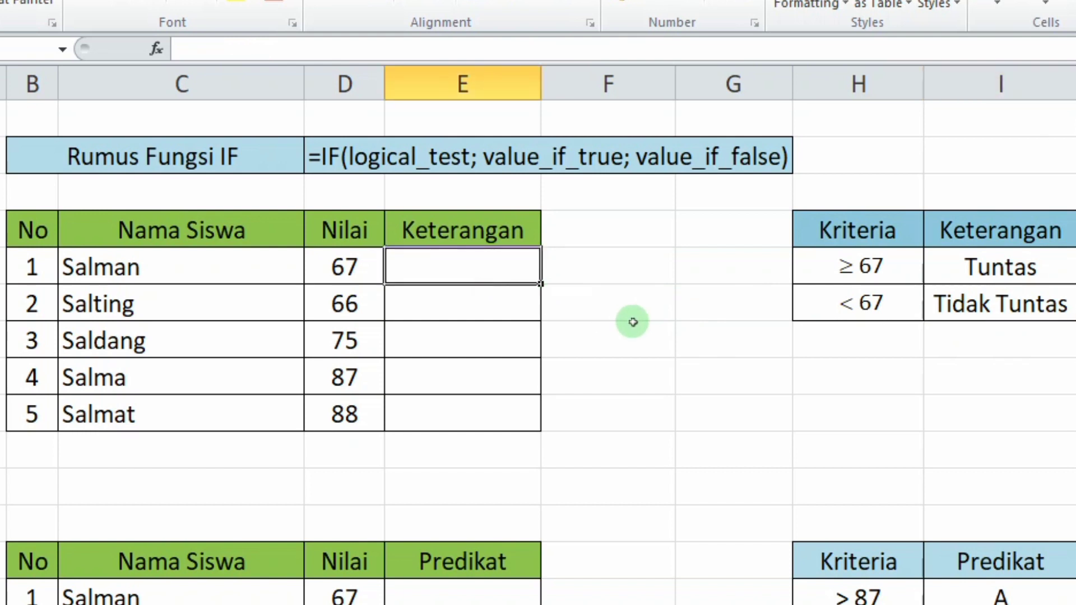
type("=")
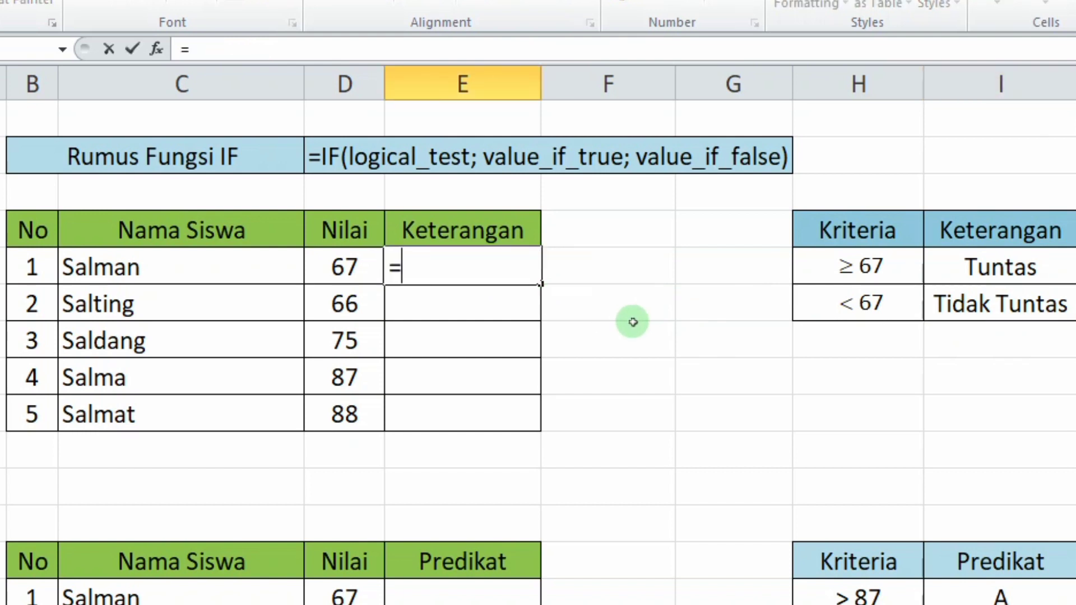
type("if")
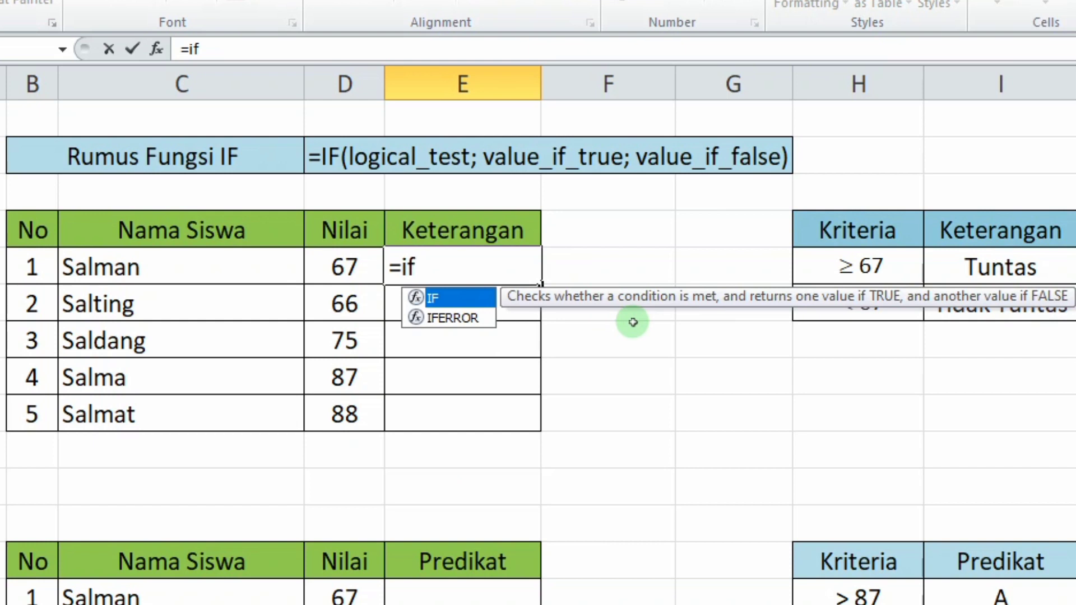
type("(")
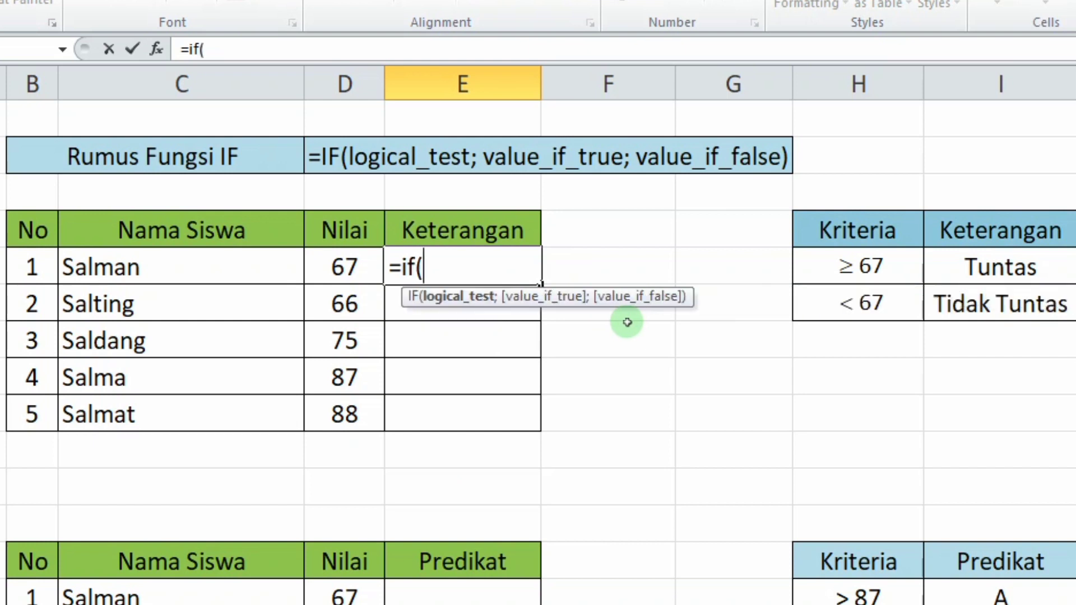
left_click(353, 269)
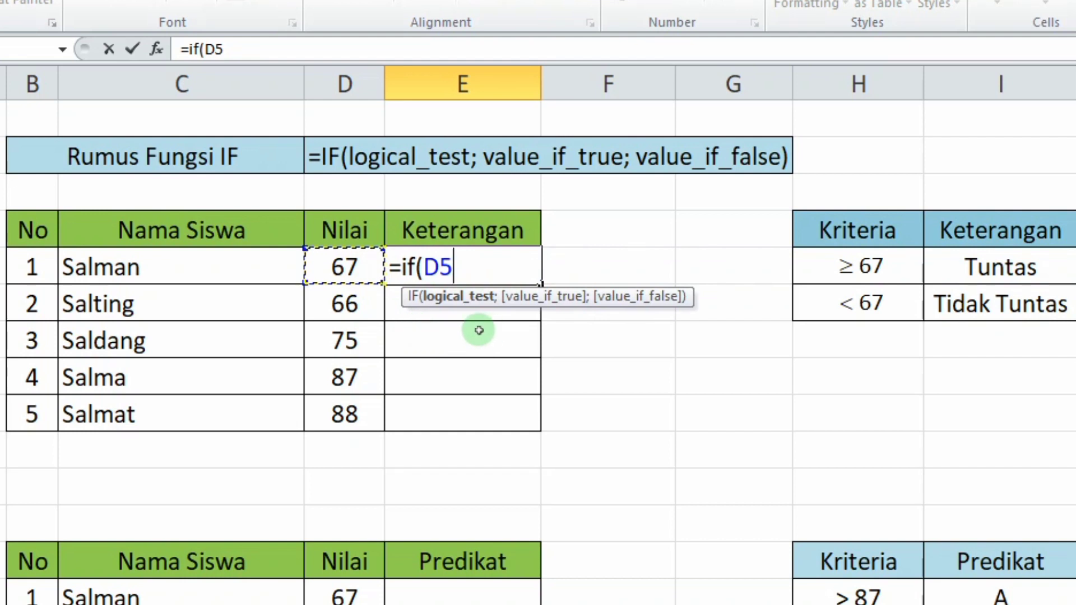
type(">=")
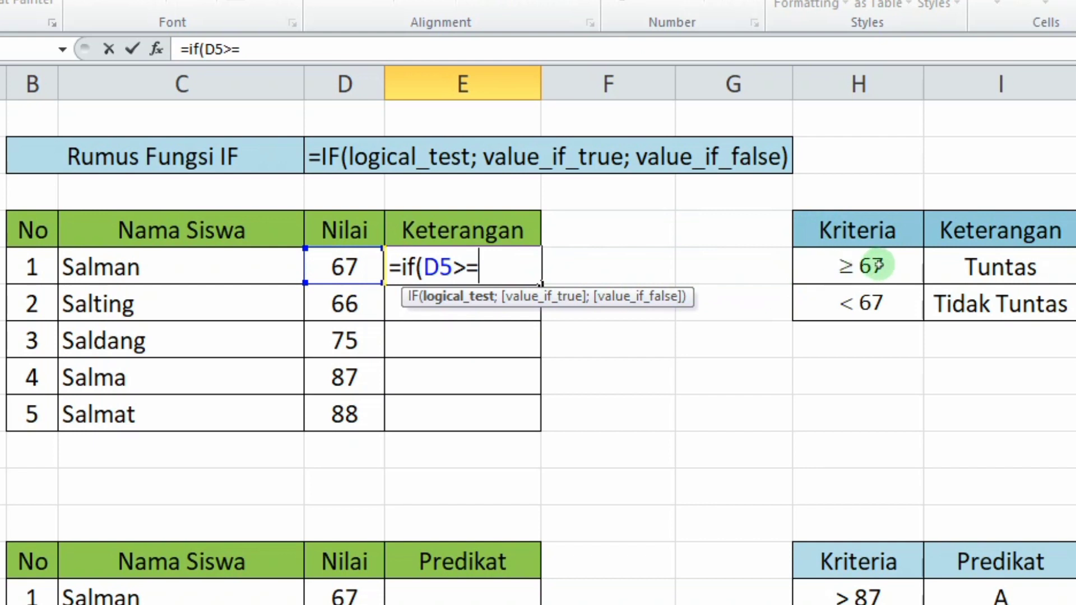
type("67")
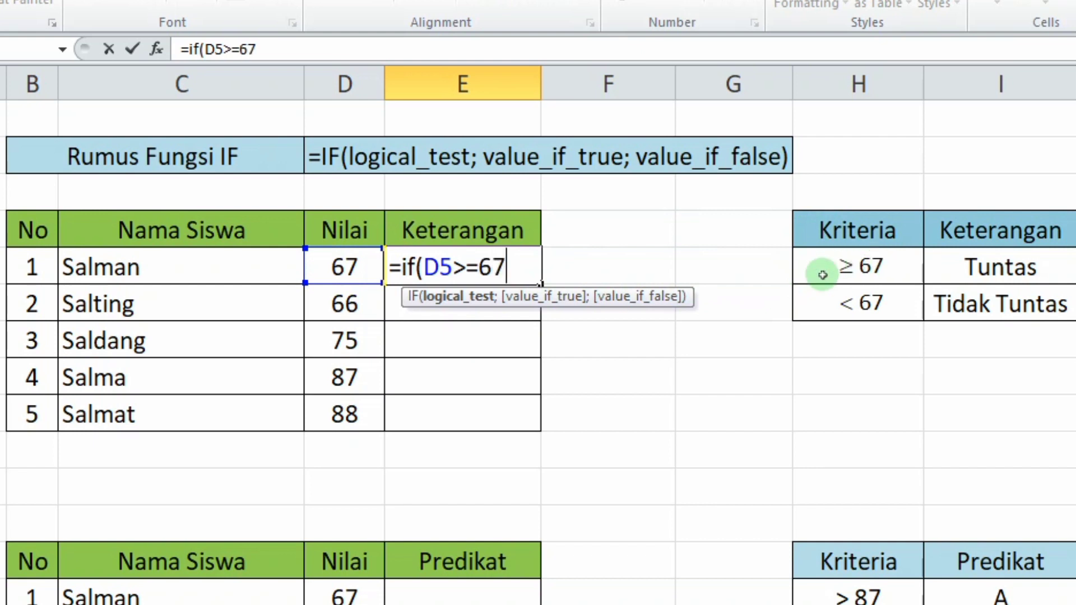
type(";")
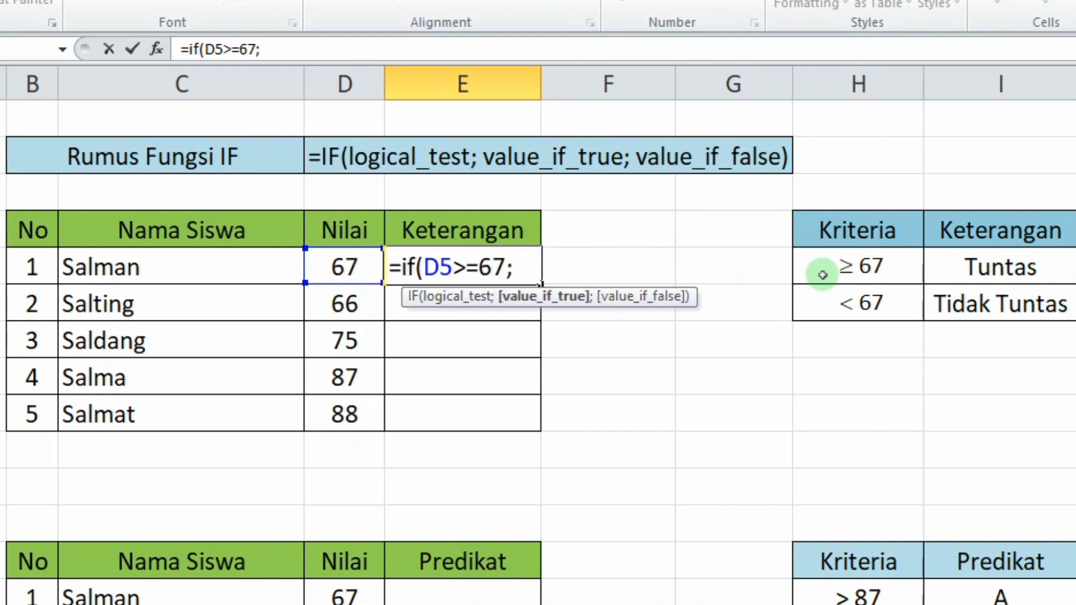
type("\"tuntas")
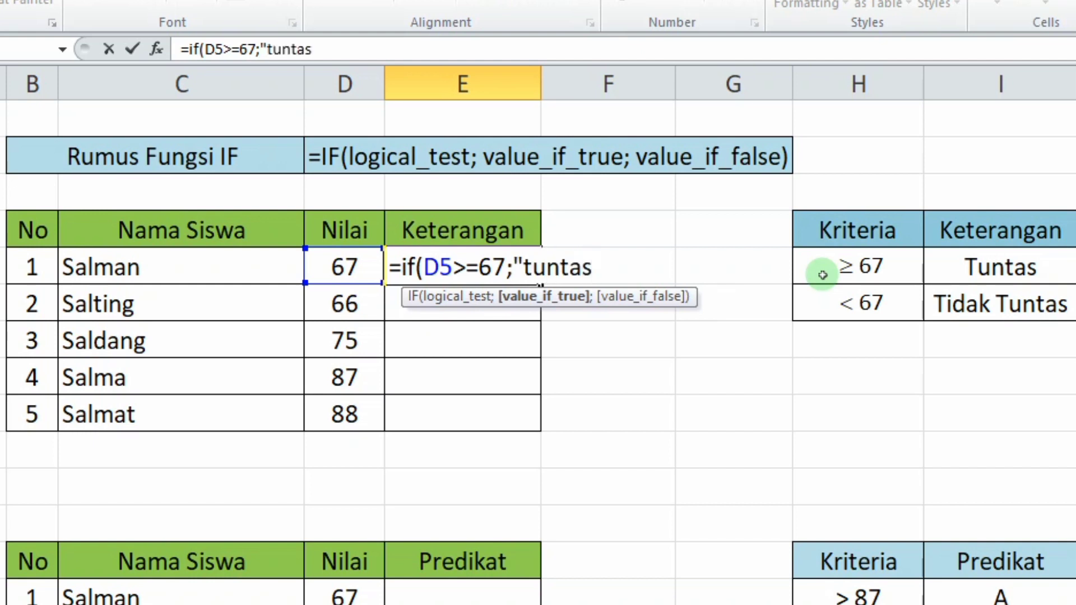
type("\";")
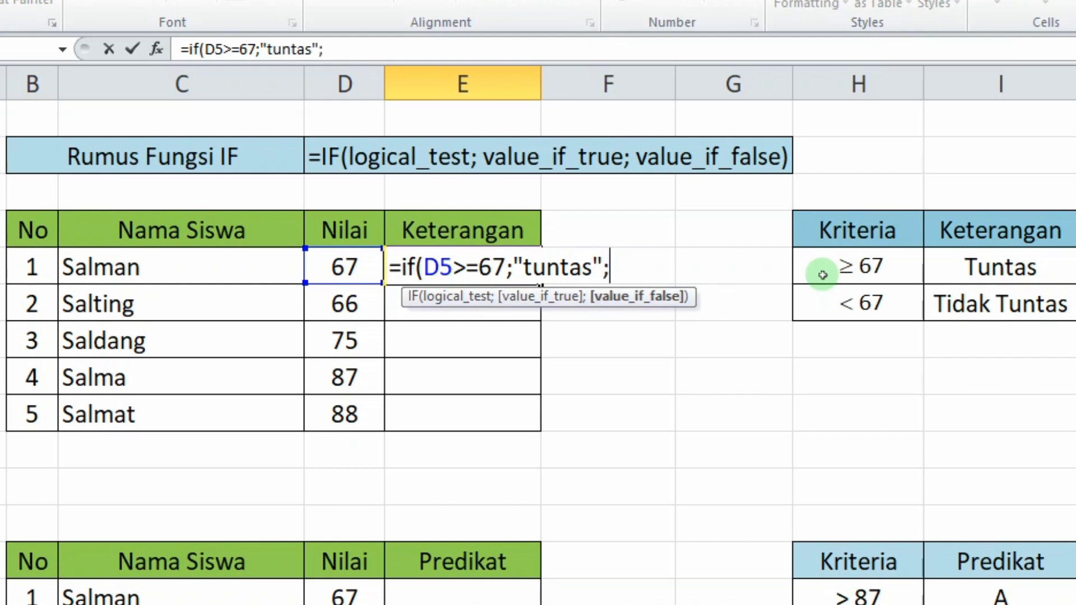
type("\"tidak t")
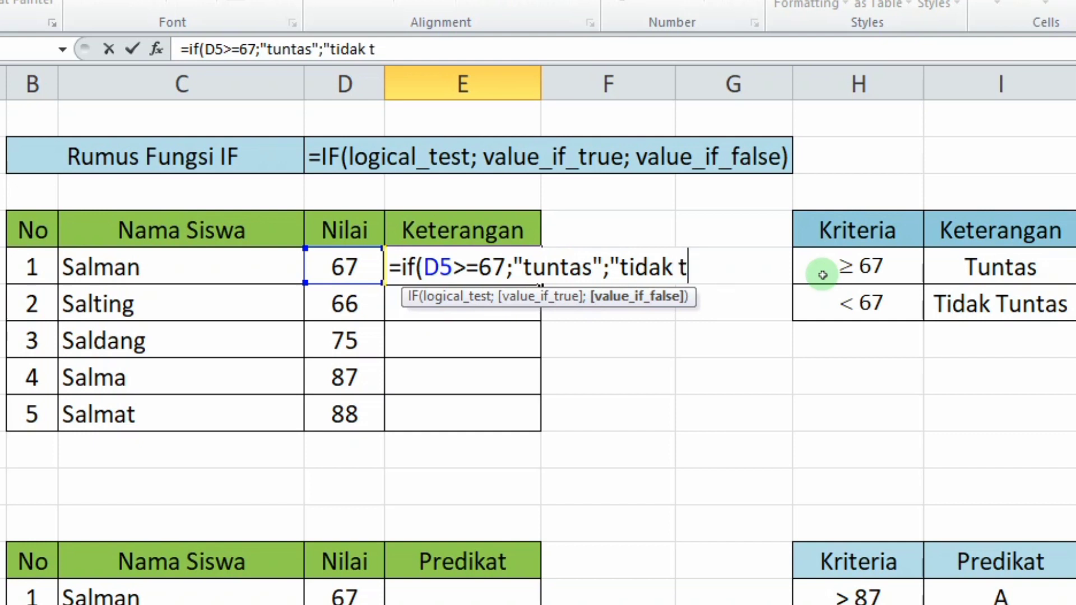
type("untasd")
key("BackSpace")
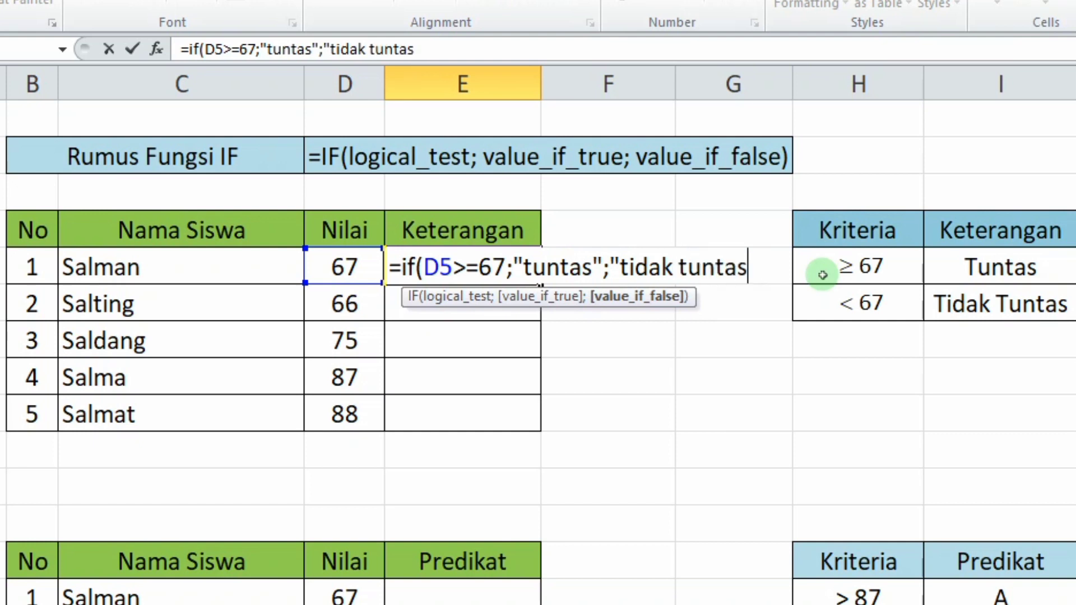
type("\")")
key("Return")
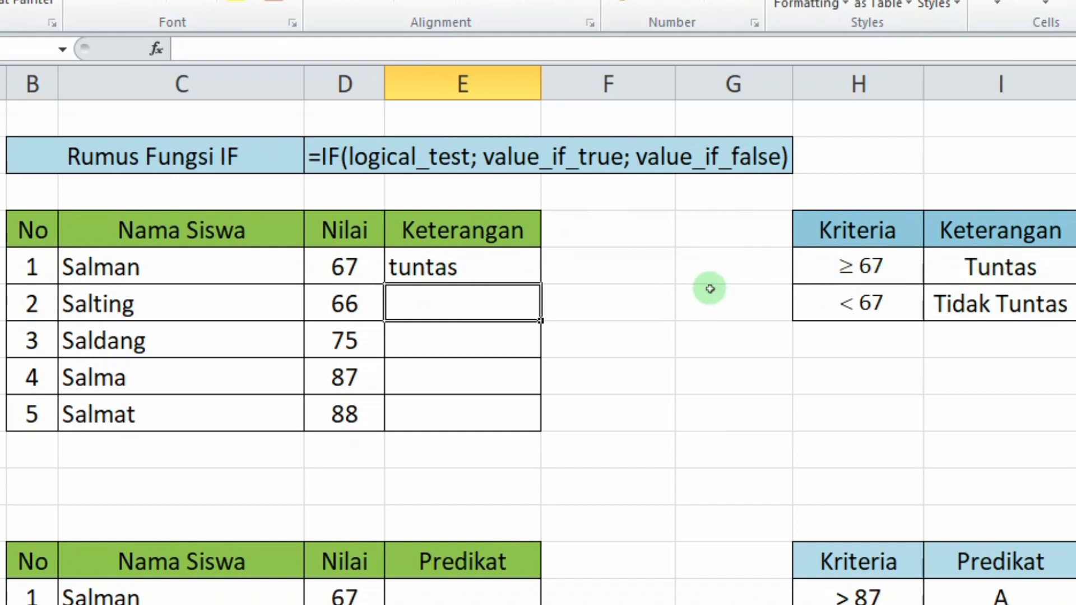
- Fill the IF formula from E5 down through E9 for the remaining students in the Keterangan column
left_click(491, 275)
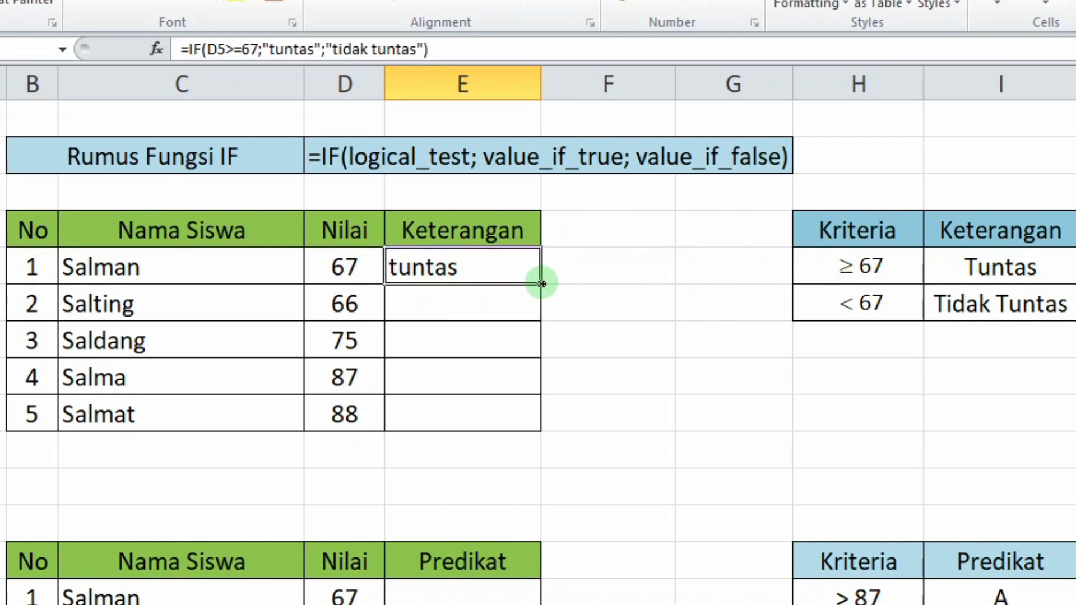
left_click_drag(542, 284, 515, 417)
left_click(613, 365)
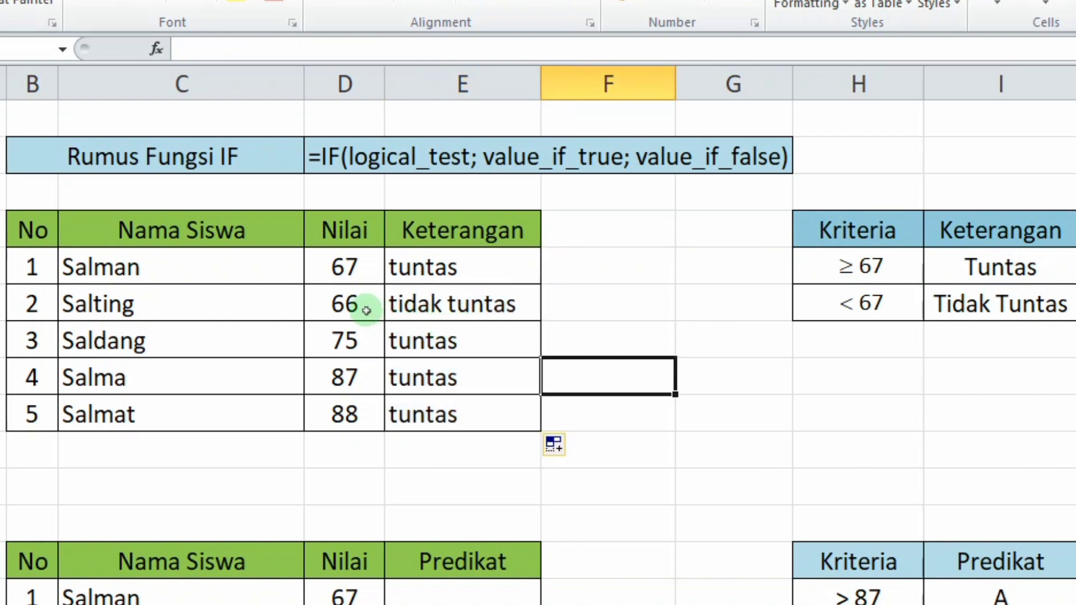
left_click(368, 314)
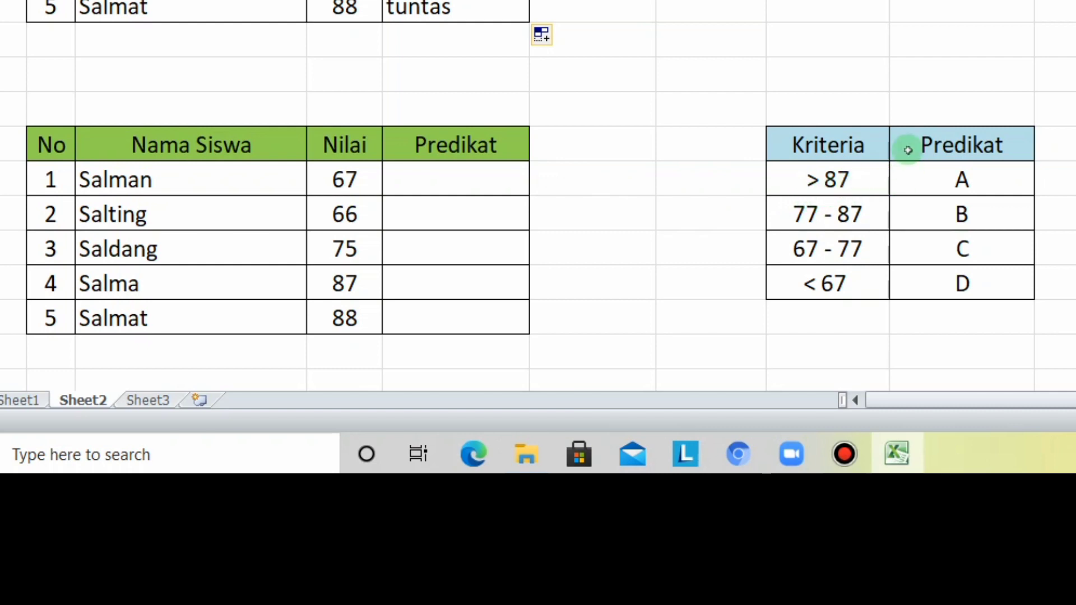
- Start an IF formula in E14, the first student's Predikat cell, that returns "A" when D14>87
left_click(953, 178)
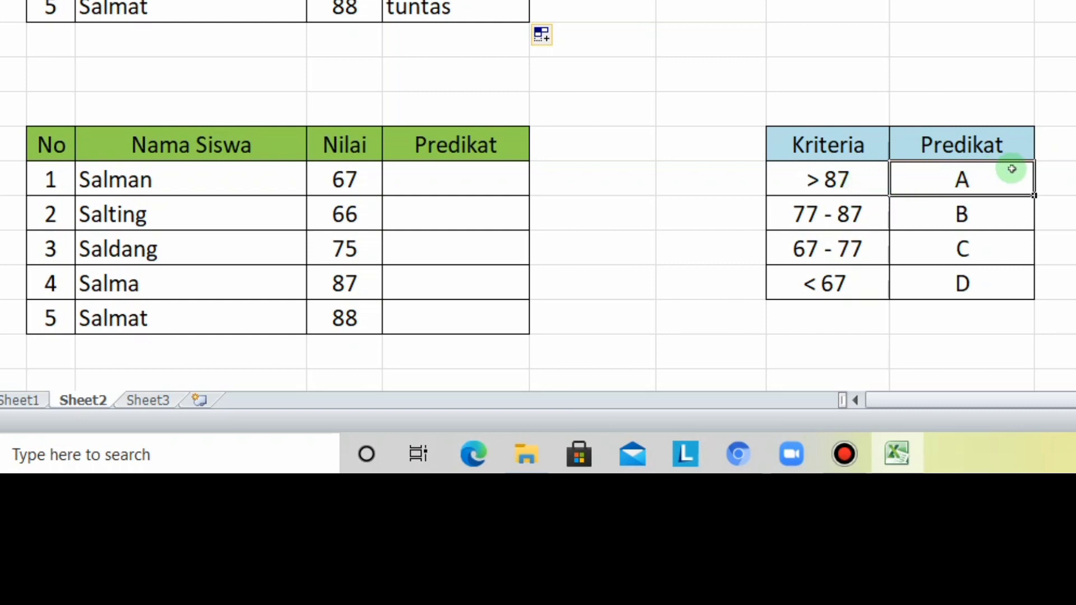
left_click(1061, 179)
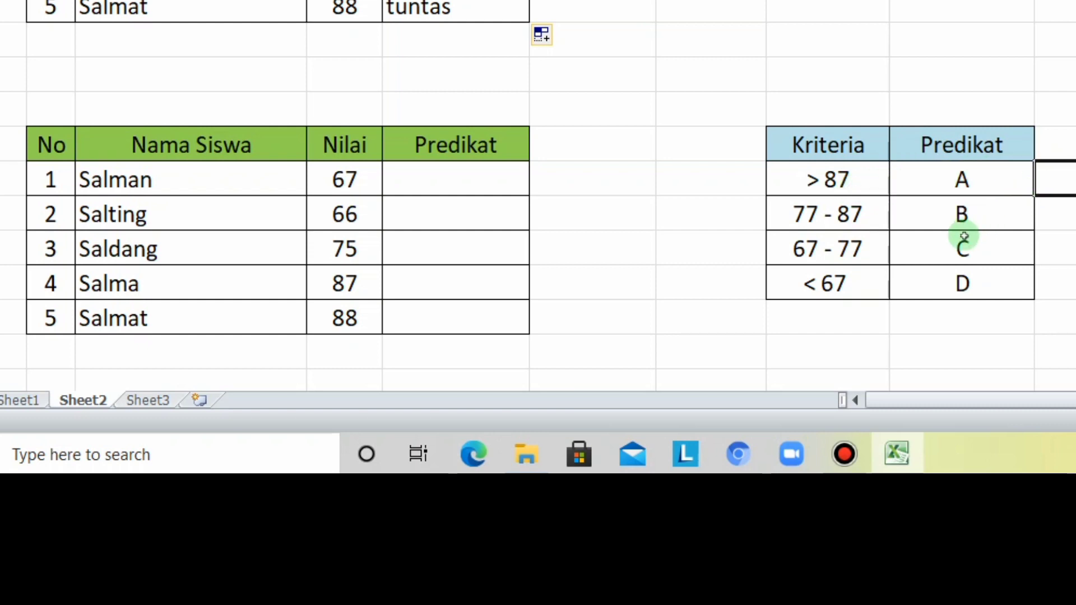
left_click(959, 290)
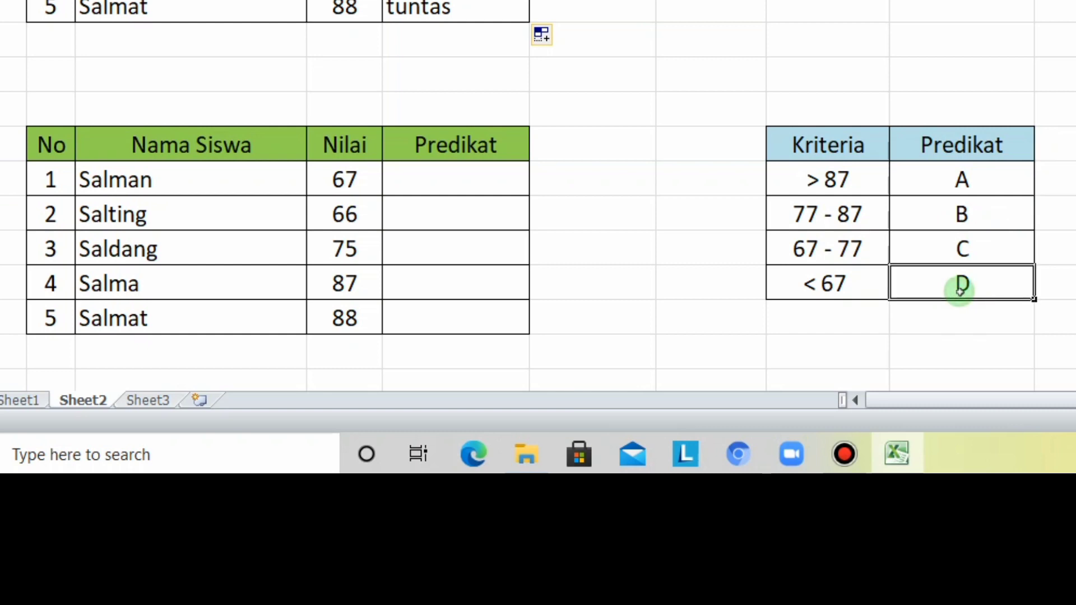
left_click(492, 186)
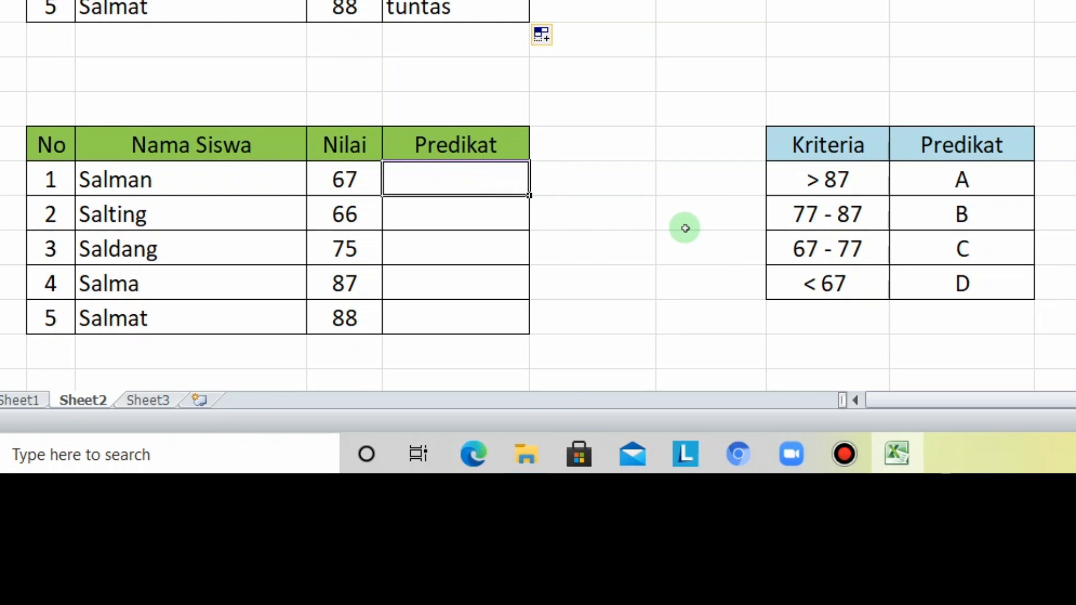
type("=")
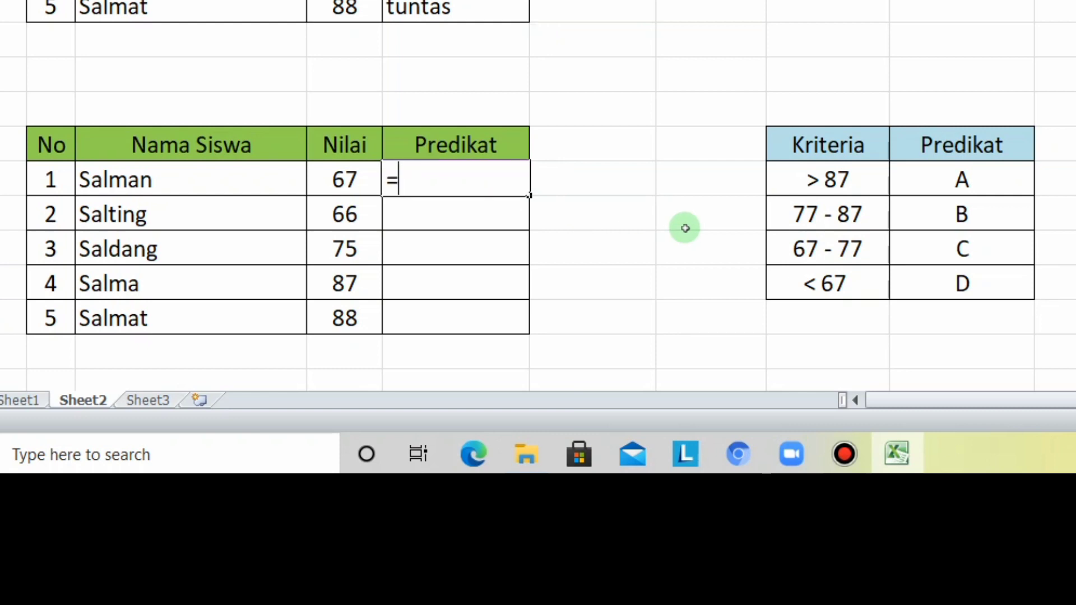
type("if")
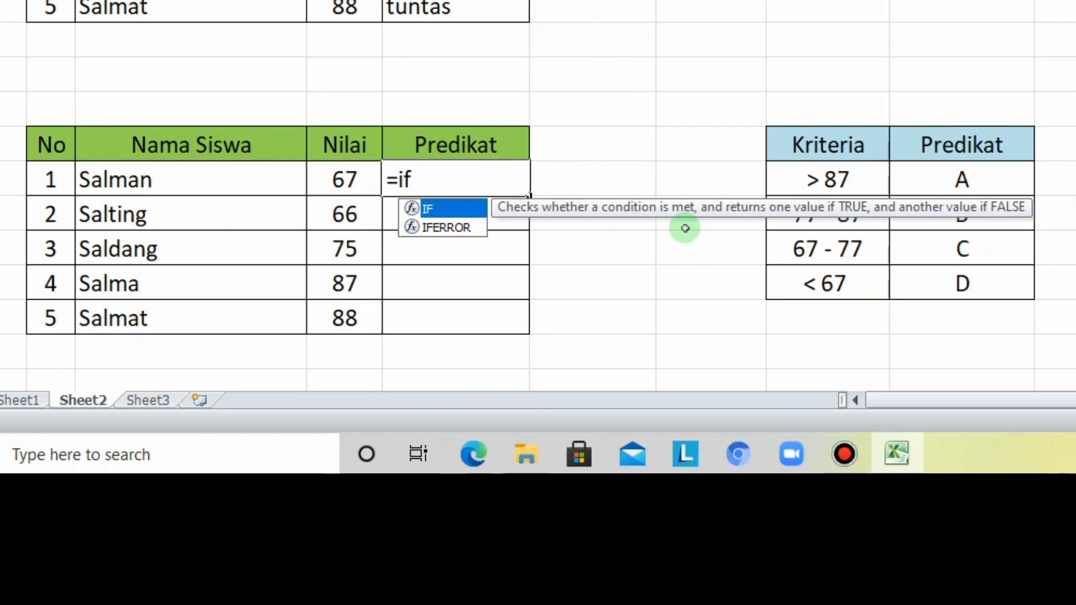
type("(")
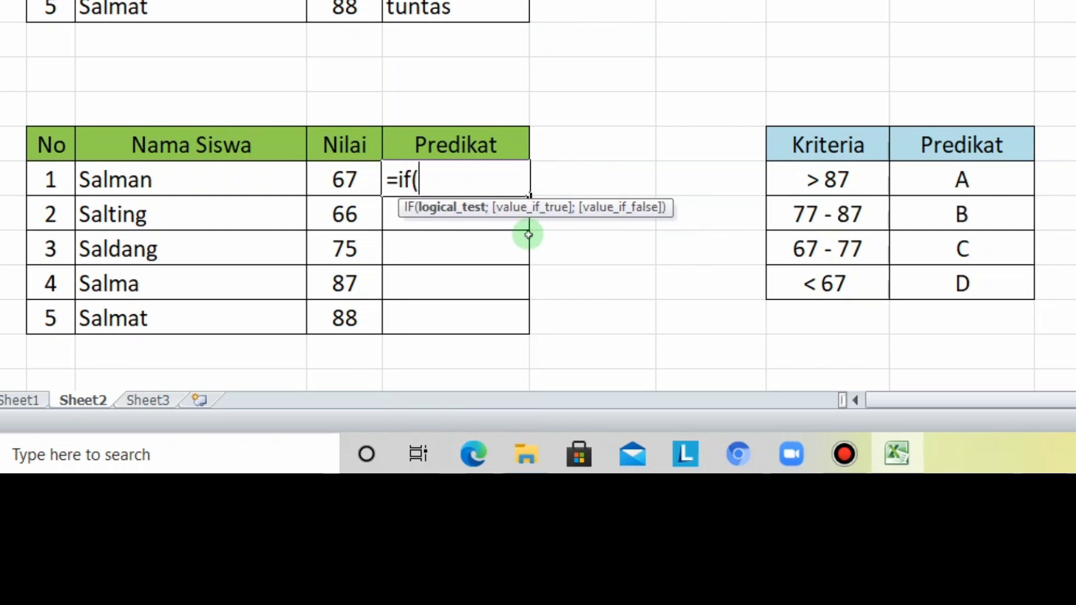
left_click(353, 183)
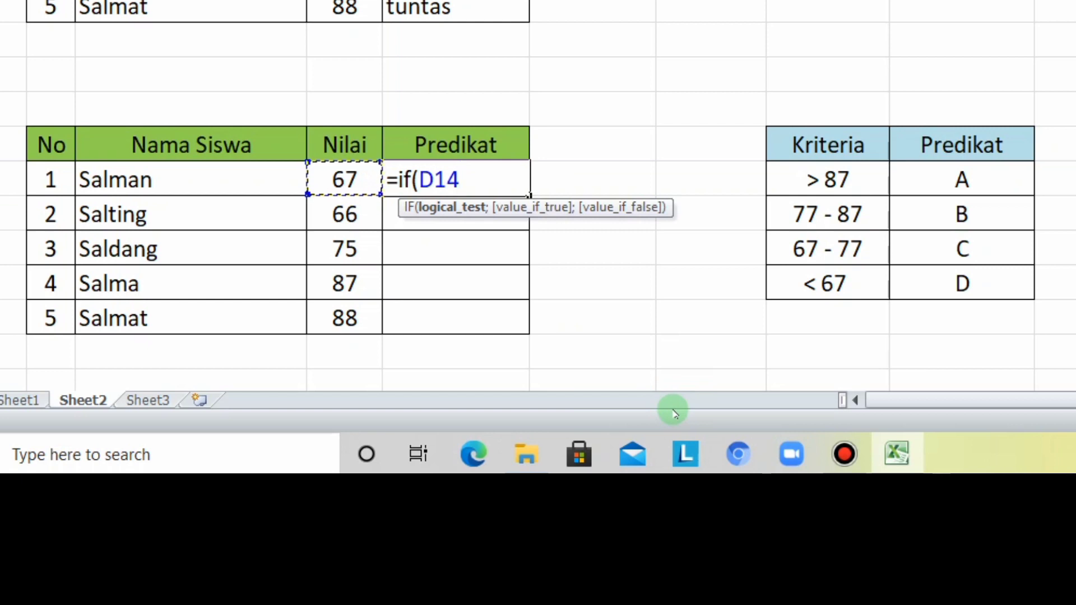
type(">")
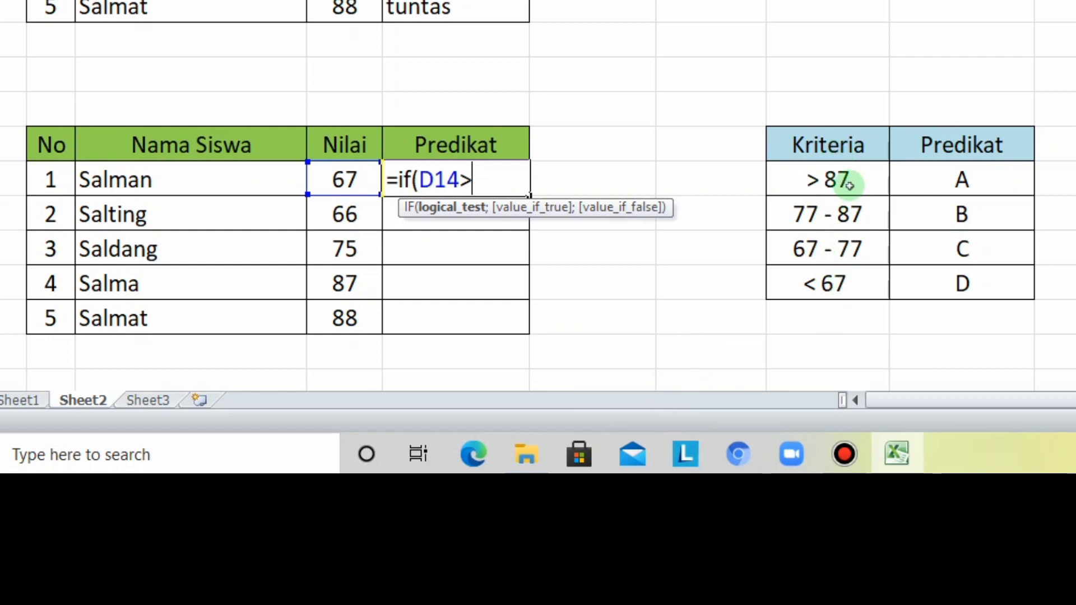
type("87;")
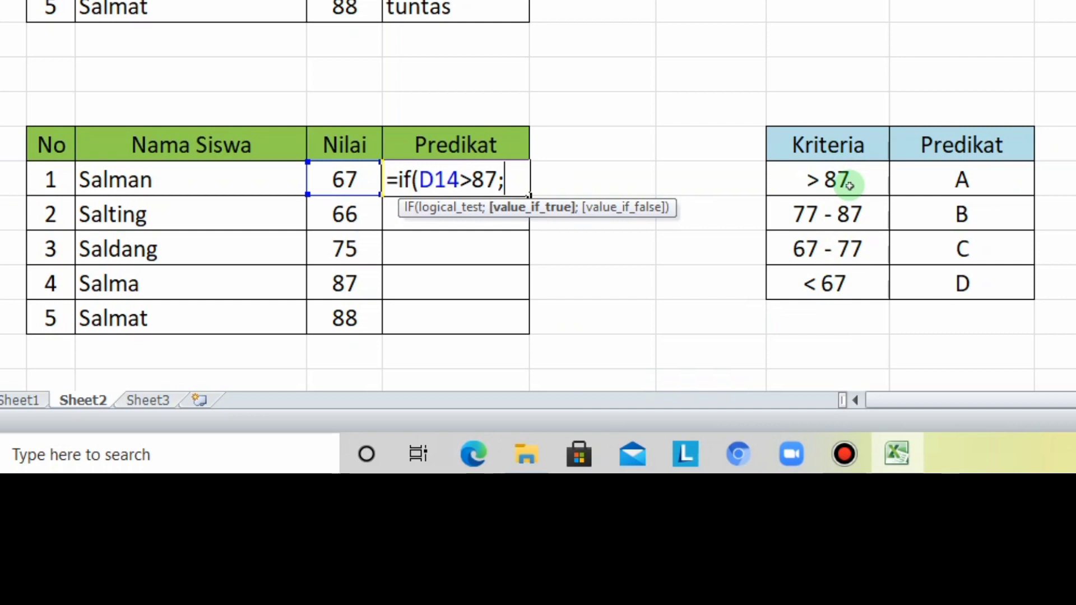
type("\"A\"")
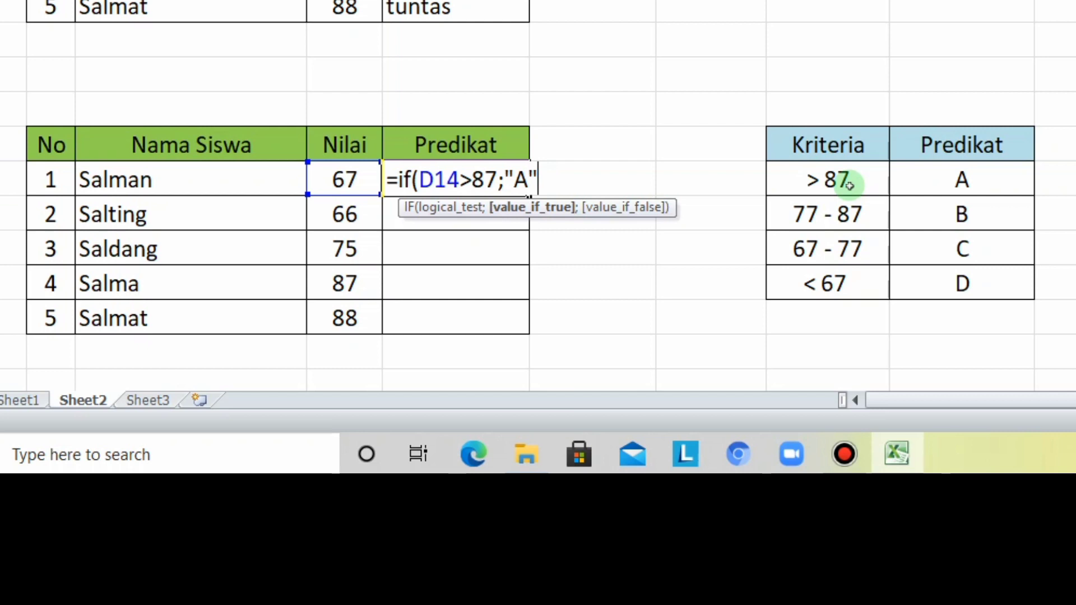
- Nest a second IF as the formula's false value, testing D14>77 and returning "B"
type(";")
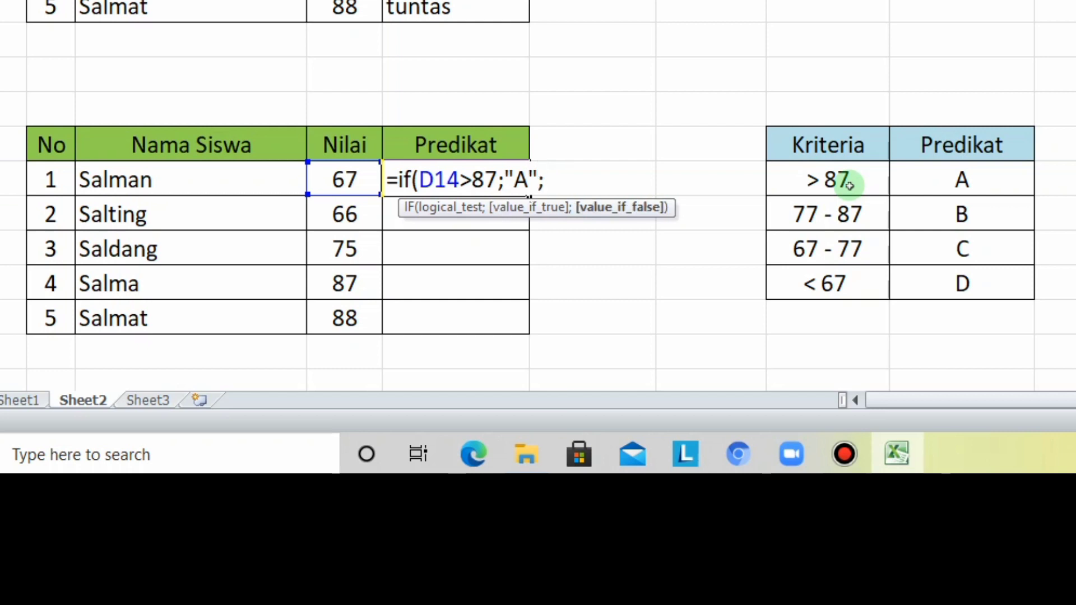
type("if")
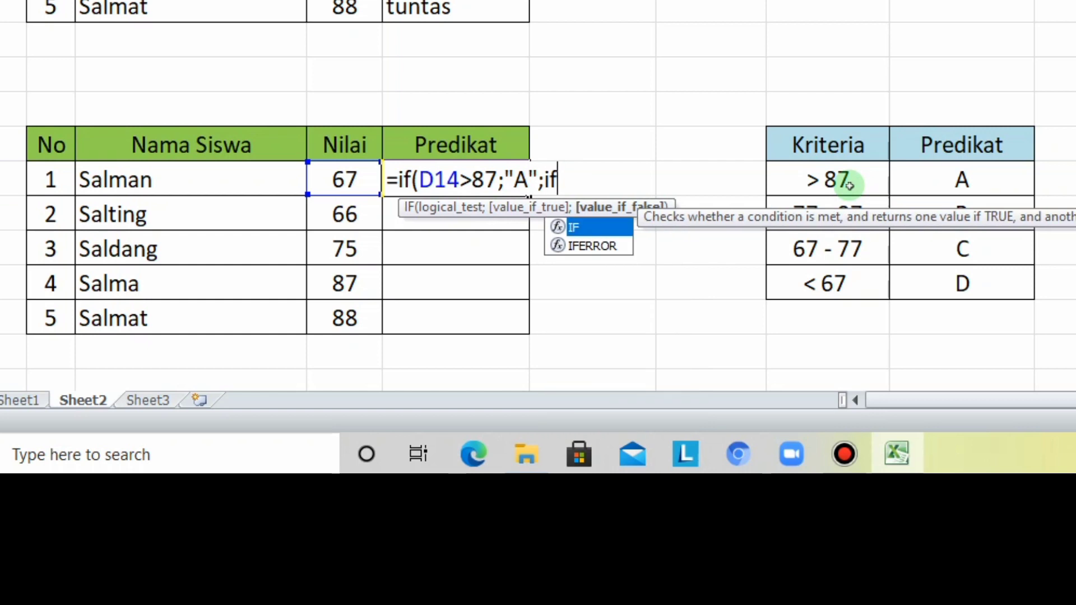
type("(")
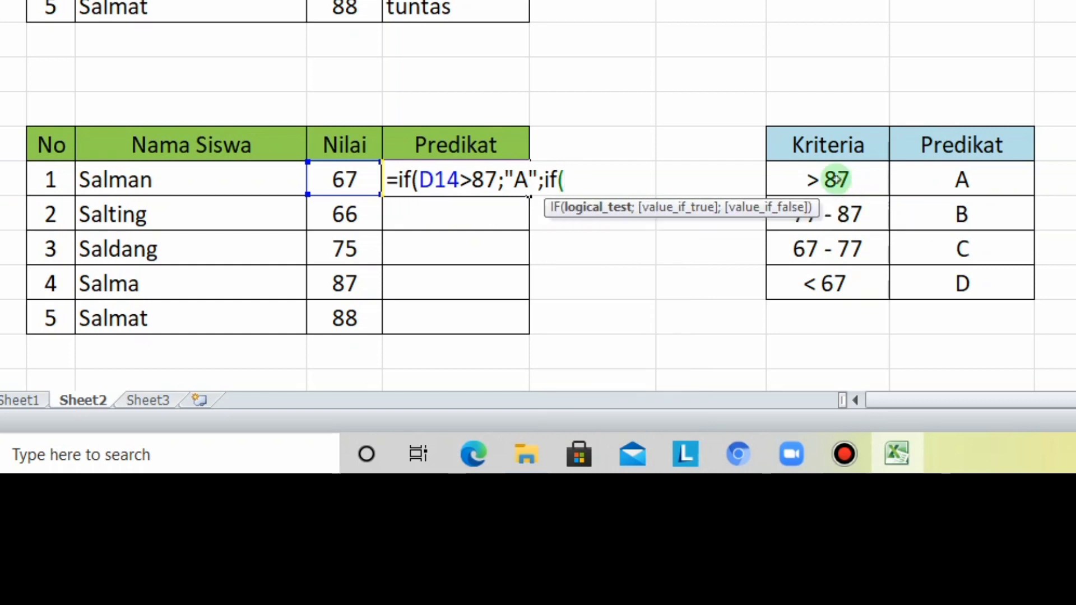
left_click(343, 184)
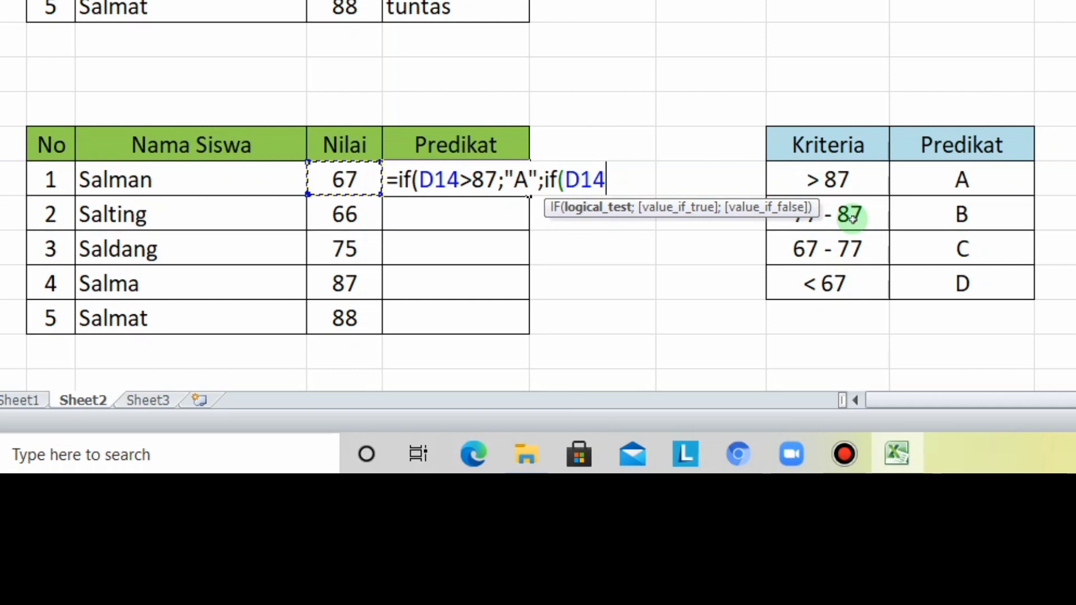
type(">")
type("77")
type(";")
key("BackSpace")
type(";")
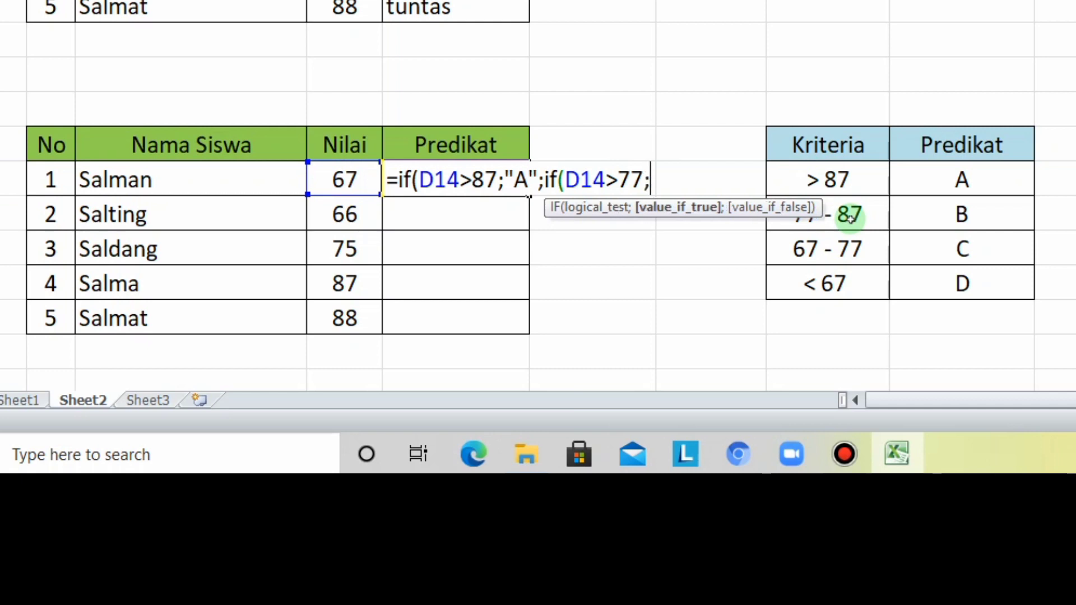
type("\"v")
key("BackSpace")
type("V")
key("BackSpace")
type("B\"")
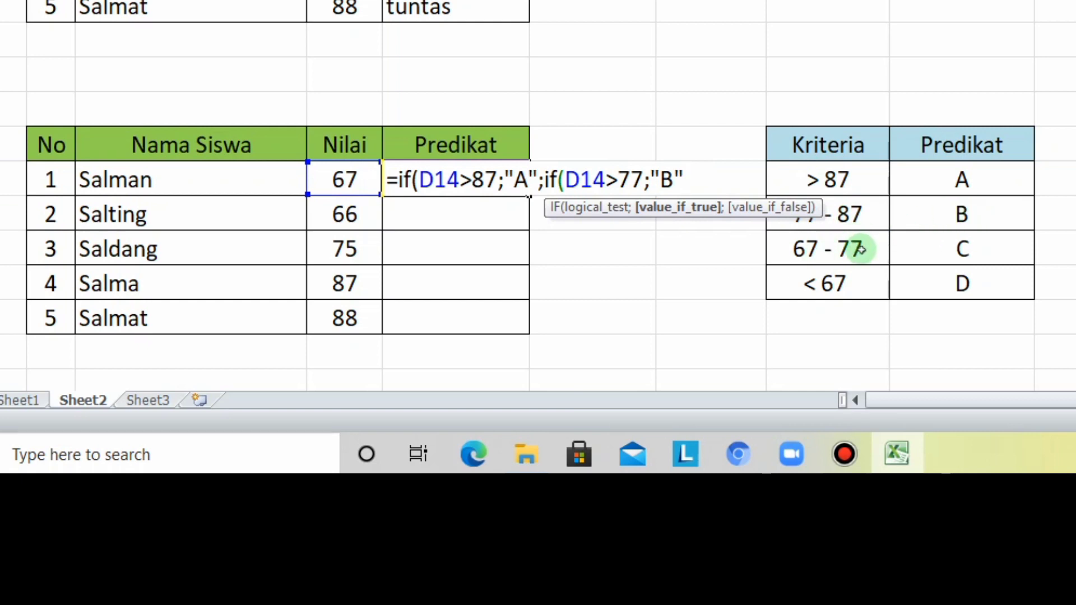
- Nest a third IF inside the second, testing D14>=67 and returning "C"
type(";")
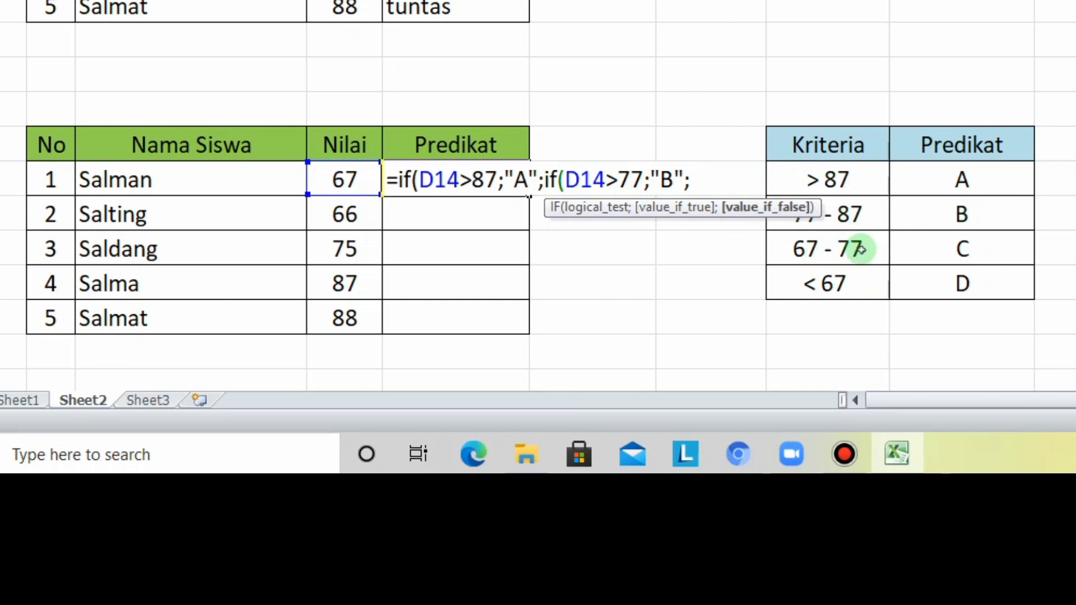
type("IF")
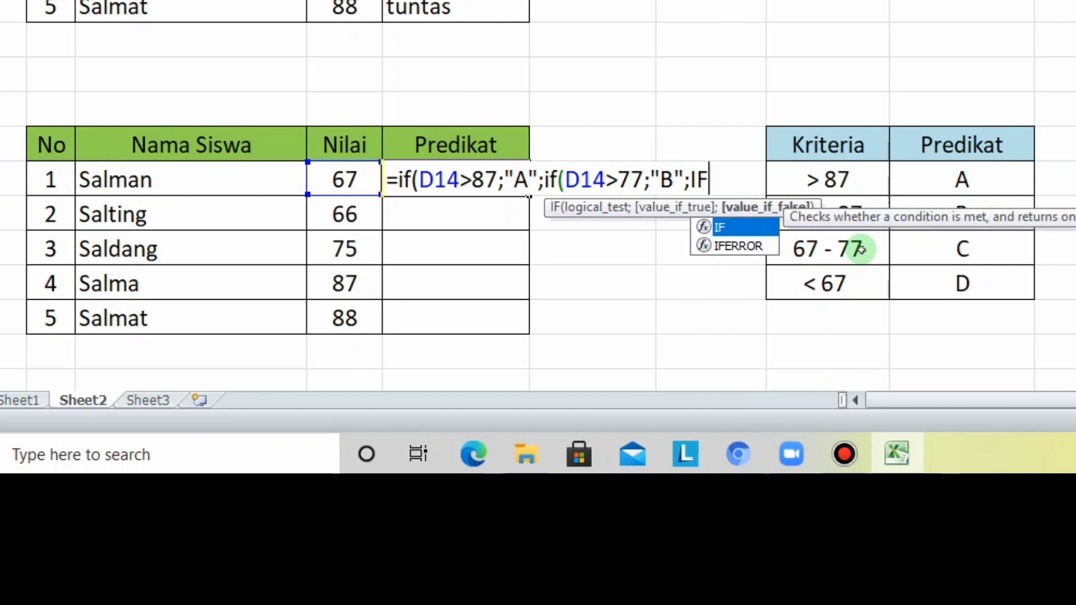
type("(")
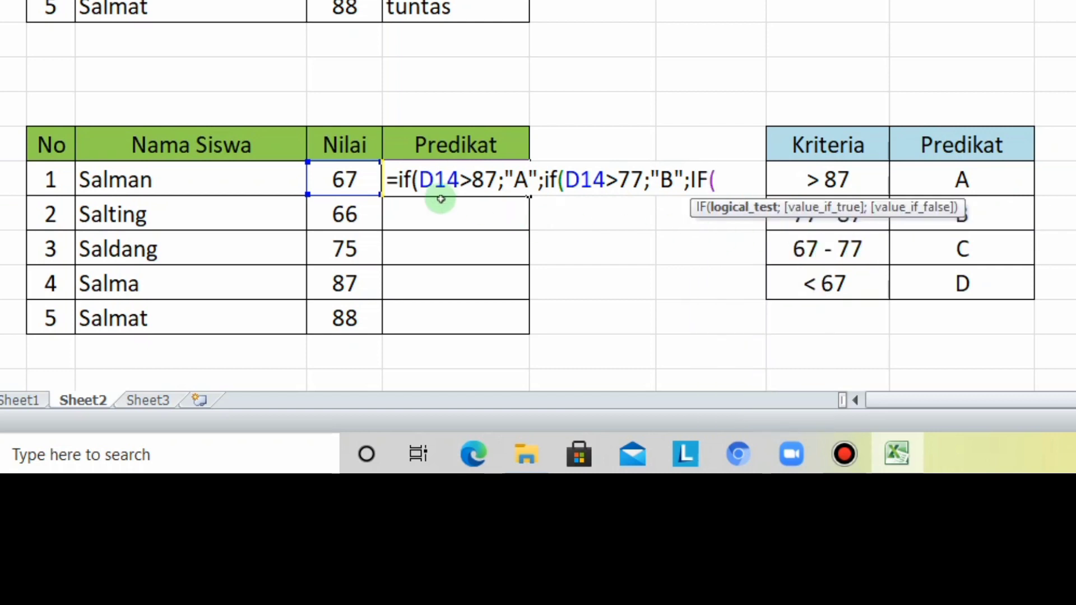
left_click(363, 183)
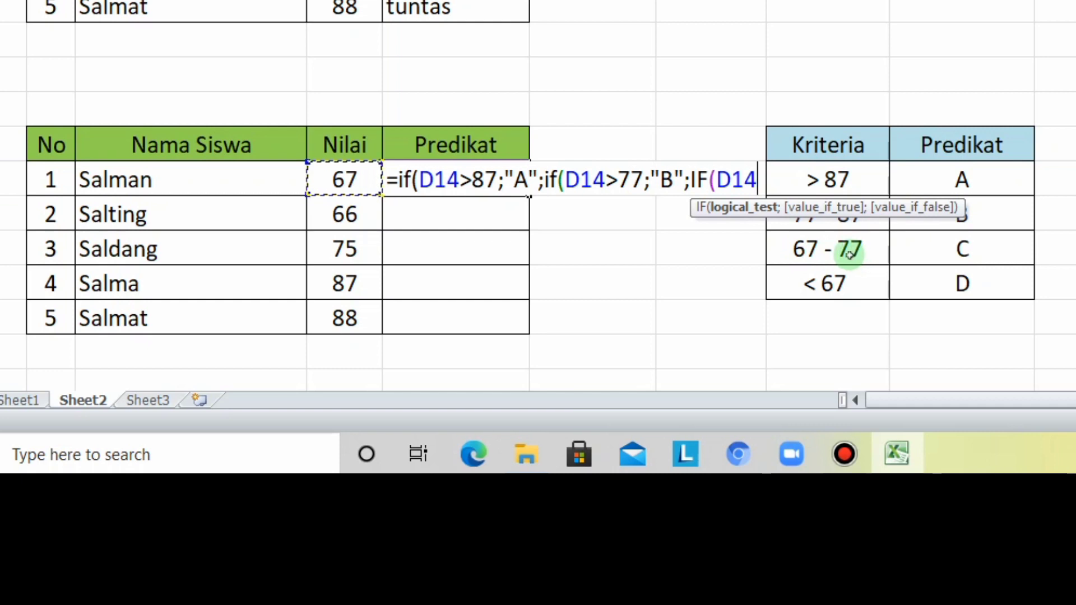
type(">")
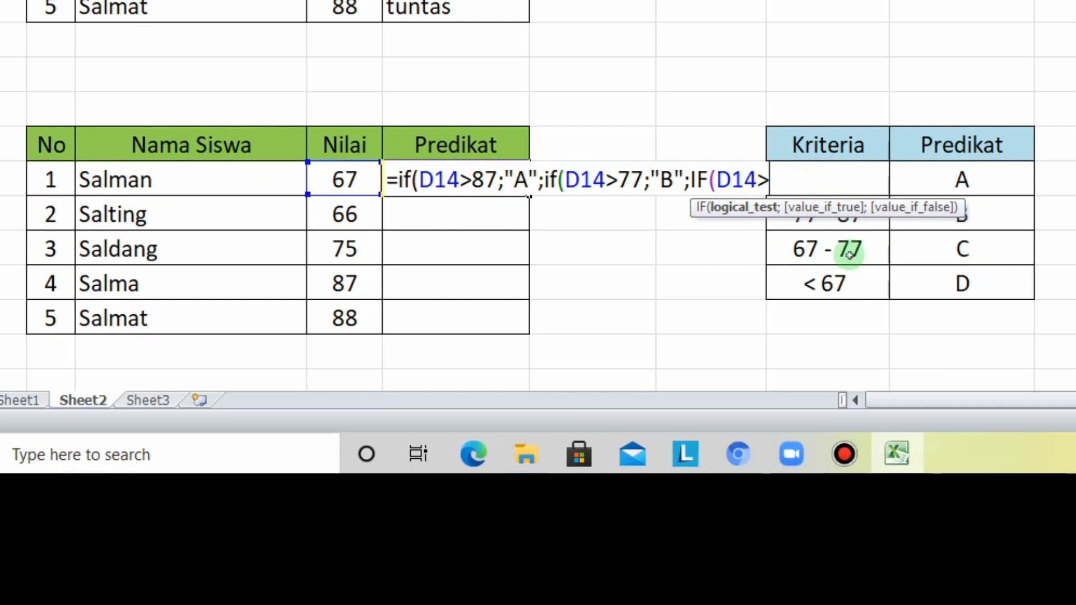
type("=")
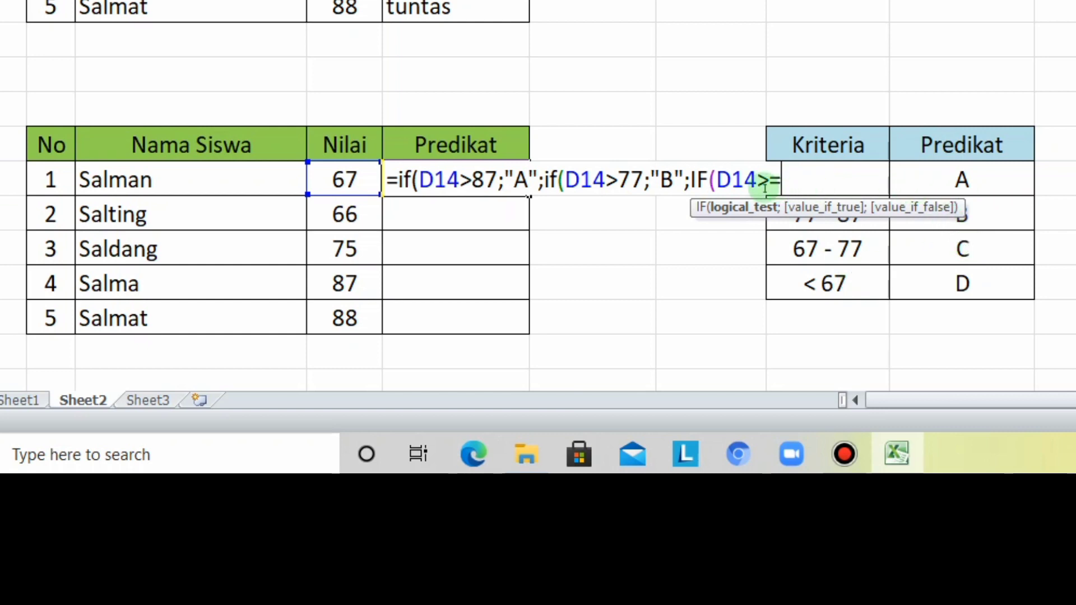
type("67")
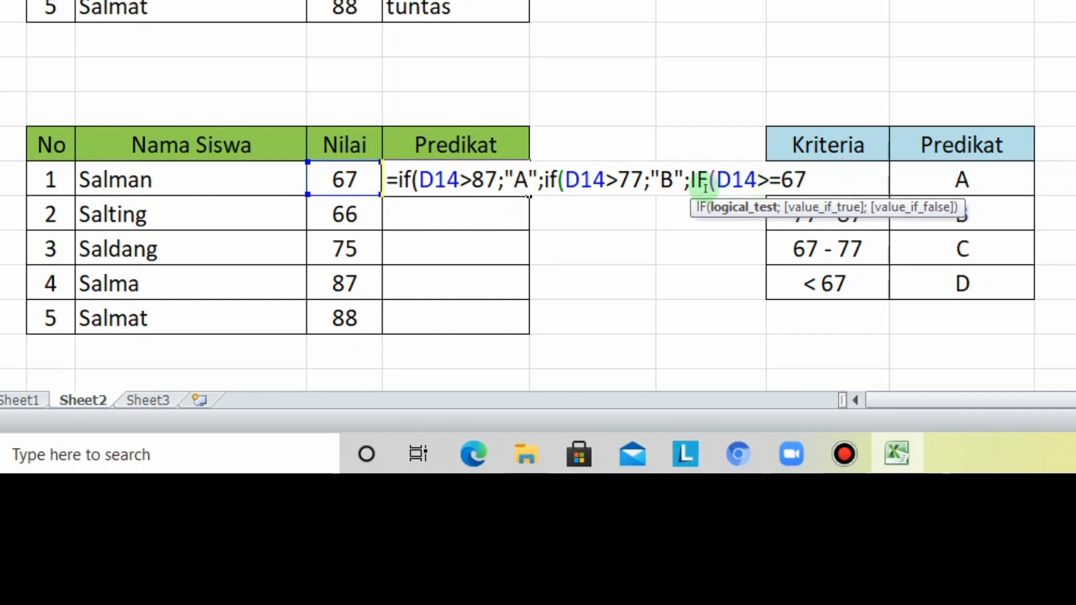
type(":")
key("BackSpace")
type(";\"")
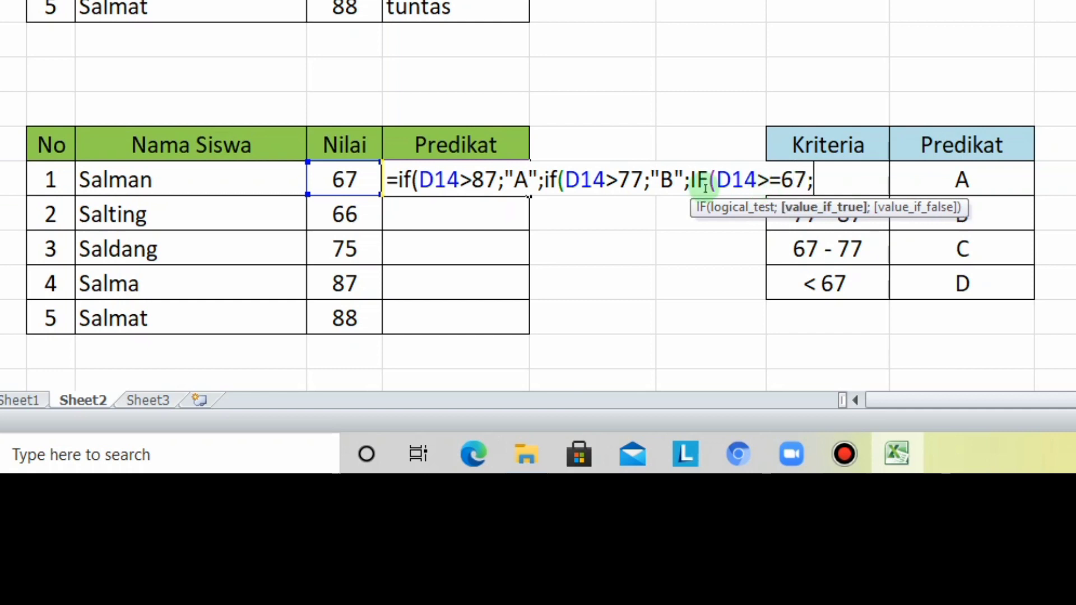
type("C\"")
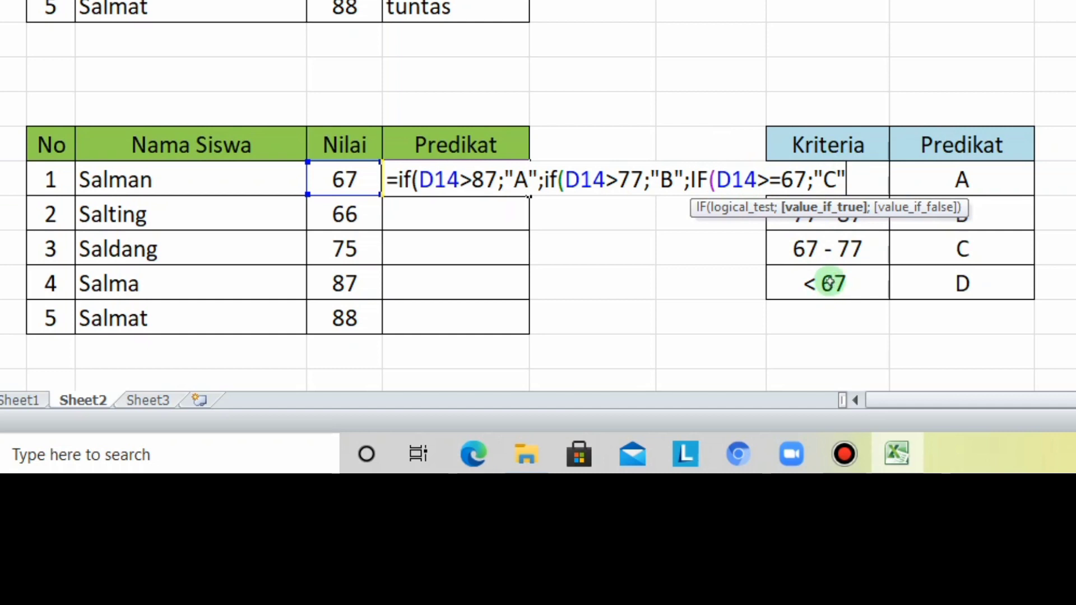
- Finish the nested formula in E14 with "D" as the last false value and three closing parentheses, and enter it
type(";")
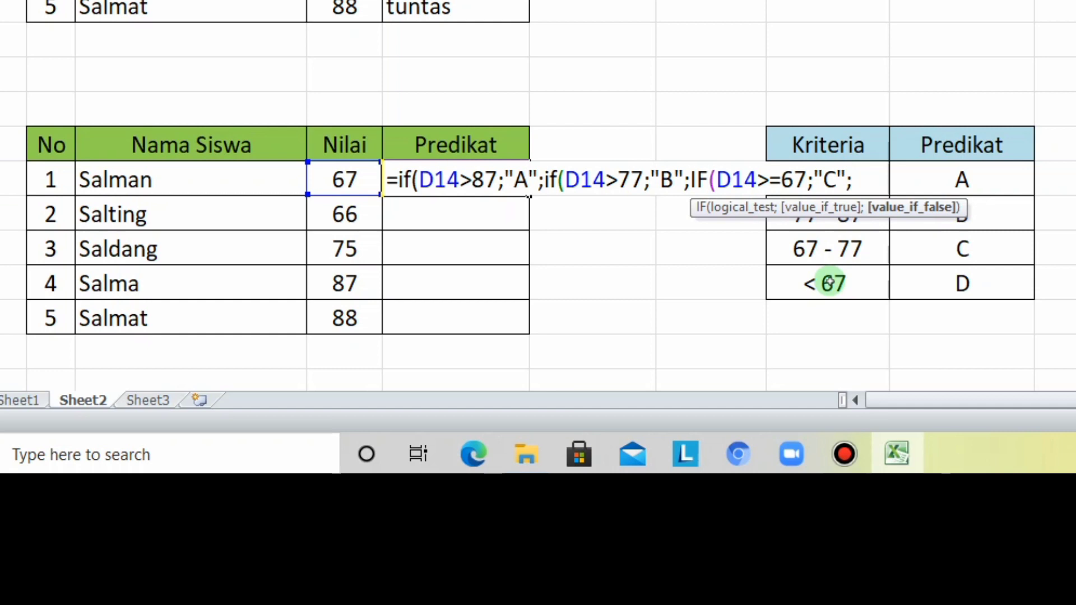
type("\"")
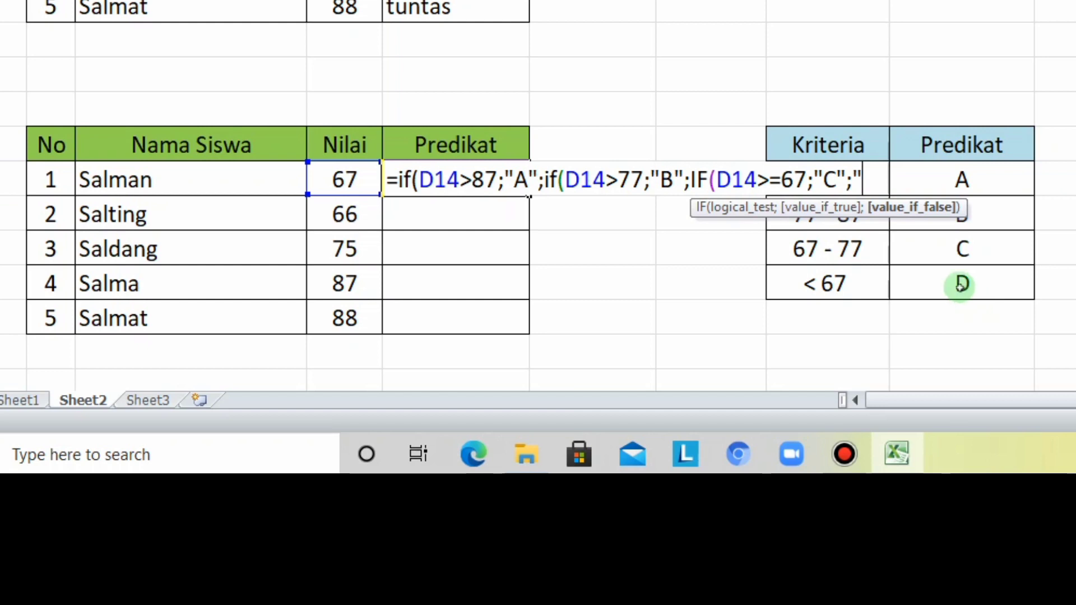
type("D\"")
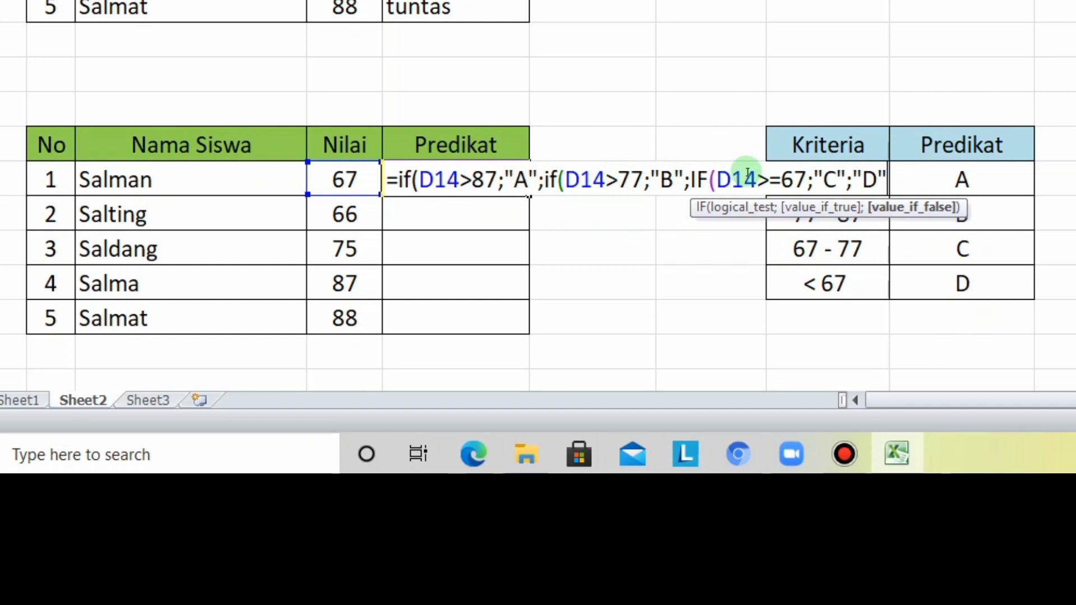
type(")))")
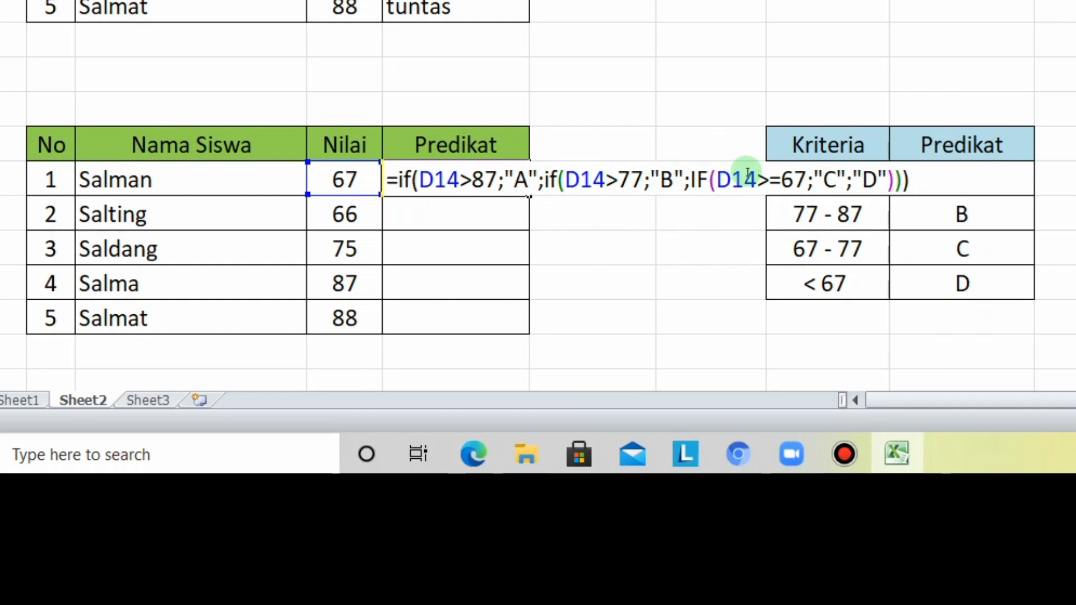
key("Return")
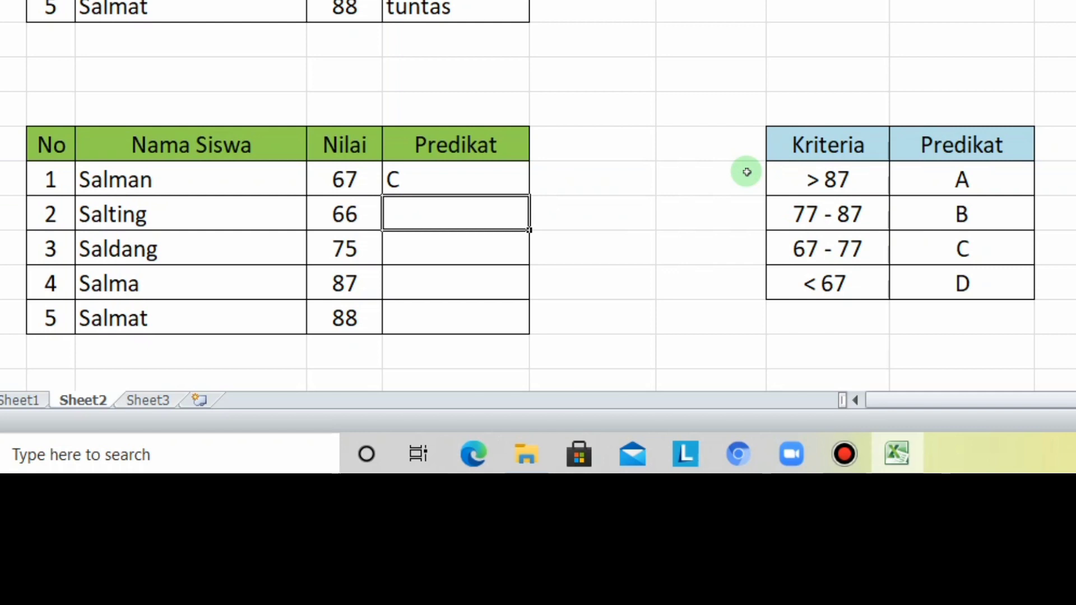
- Fill the nested IF formula from E14 down through E18 for the remaining students in the Predikat column
left_click(362, 187)
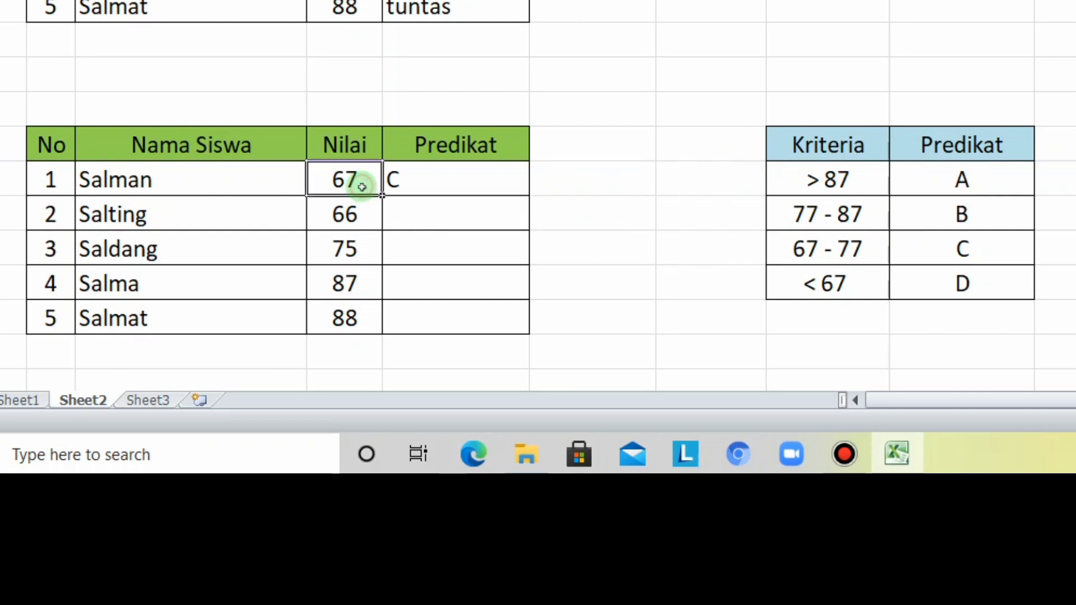
left_click(965, 249)
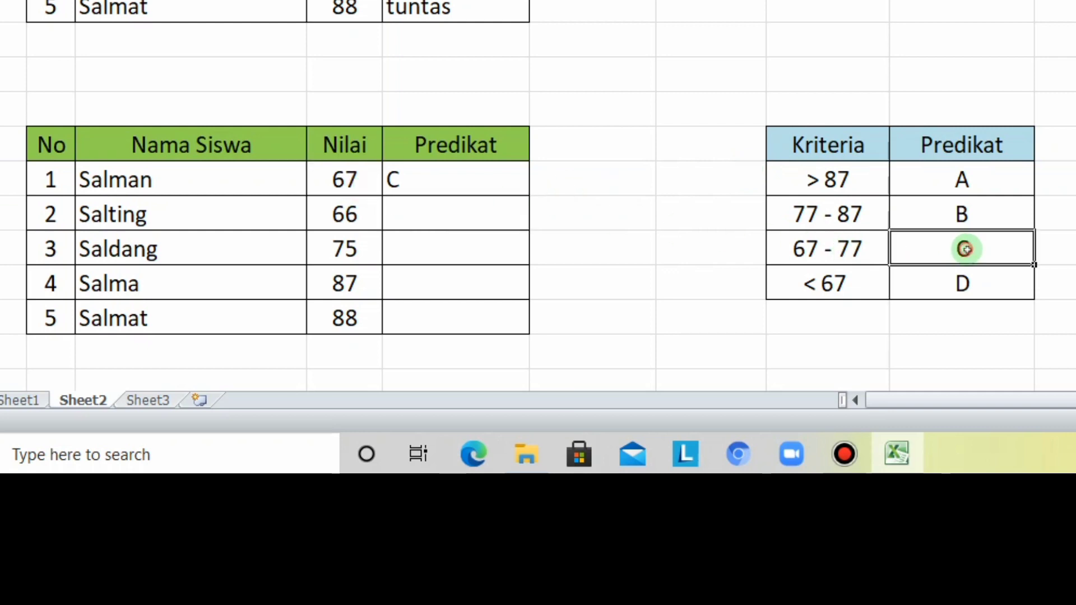
left_click(454, 178)
left_click_drag(531, 194, 517, 336)
left_click(565, 246)
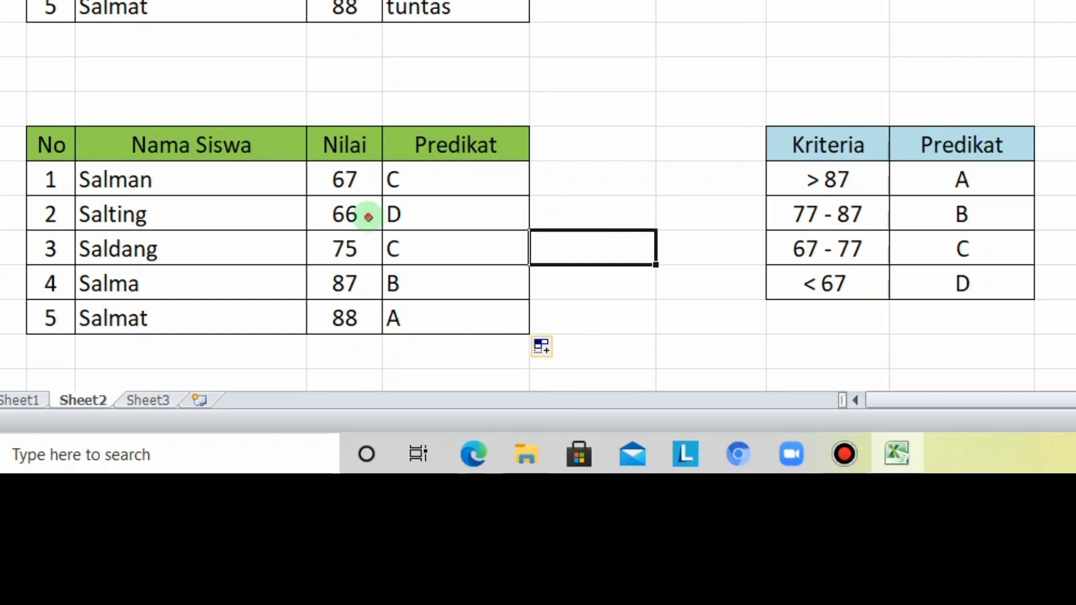
left_click(395, 217)
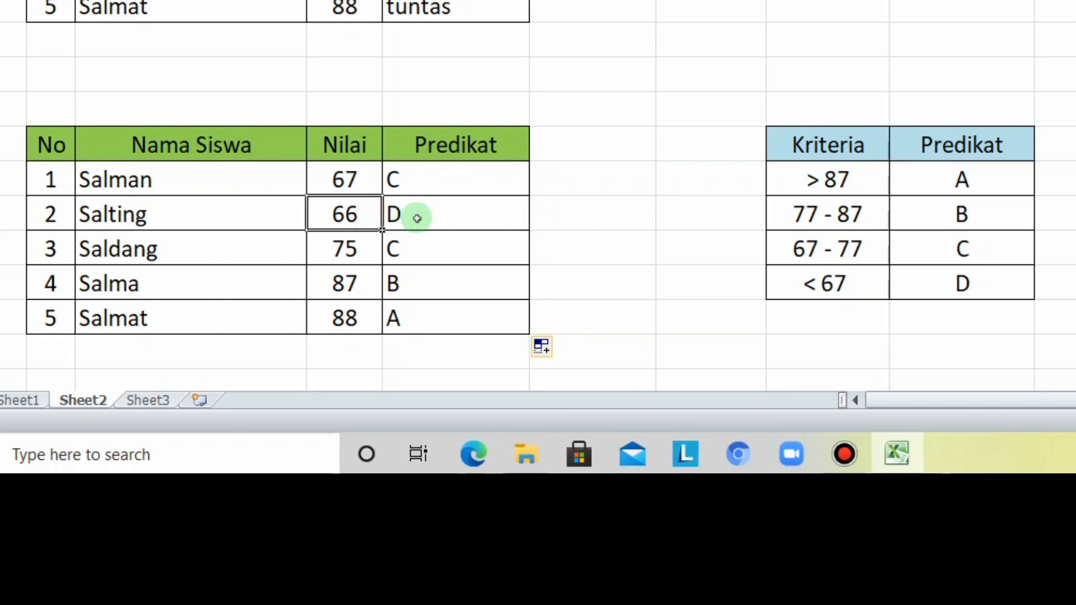
- Check the Nilai scores and Predikat grades of the third to fifth students against the Kriteria table
left_click(346, 249)
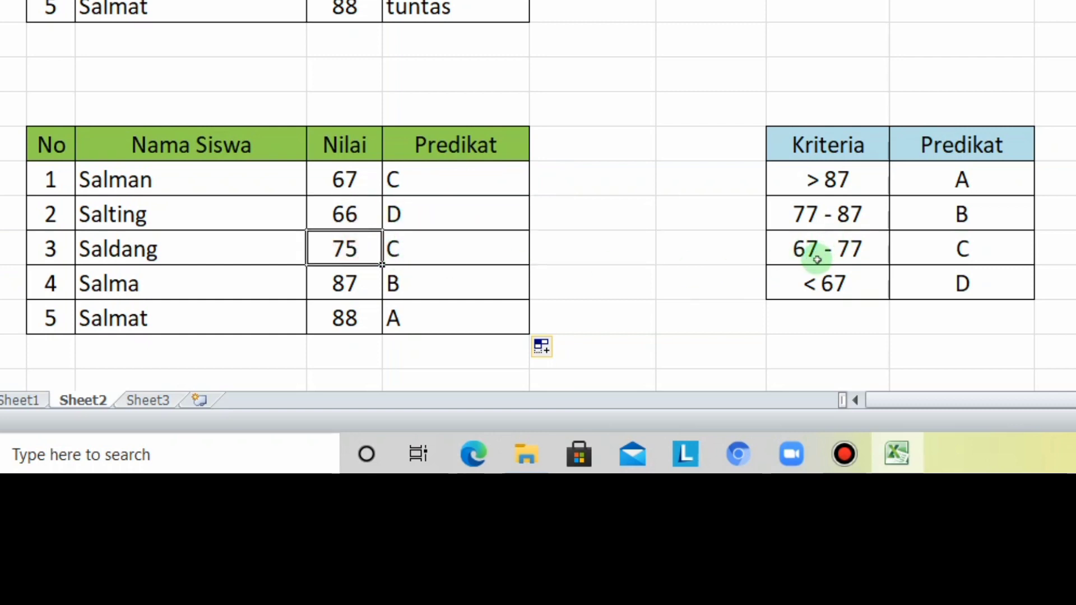
left_click(361, 287)
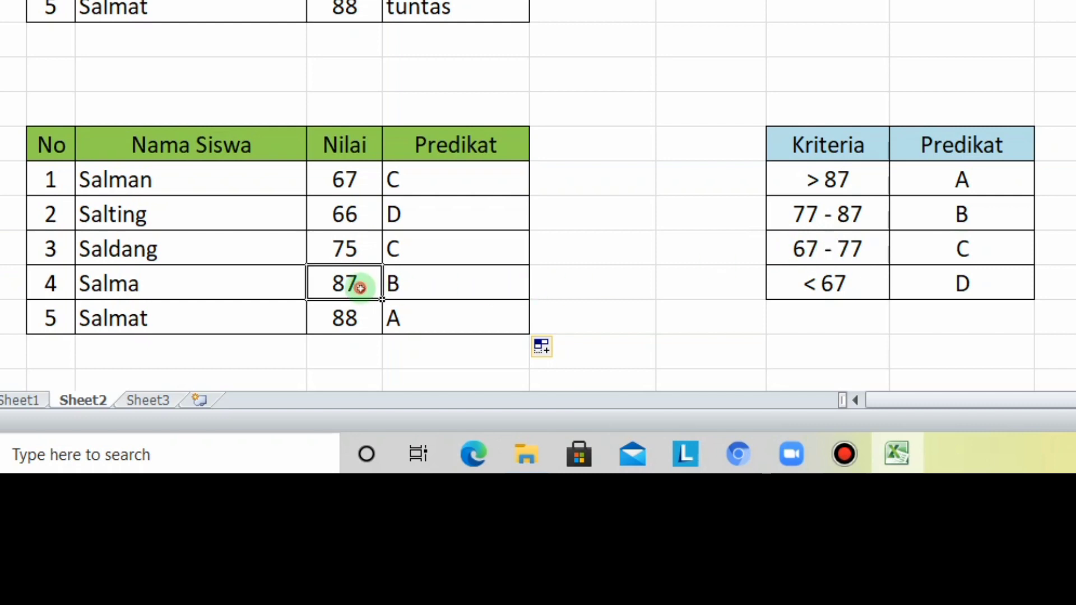
left_click(440, 287)
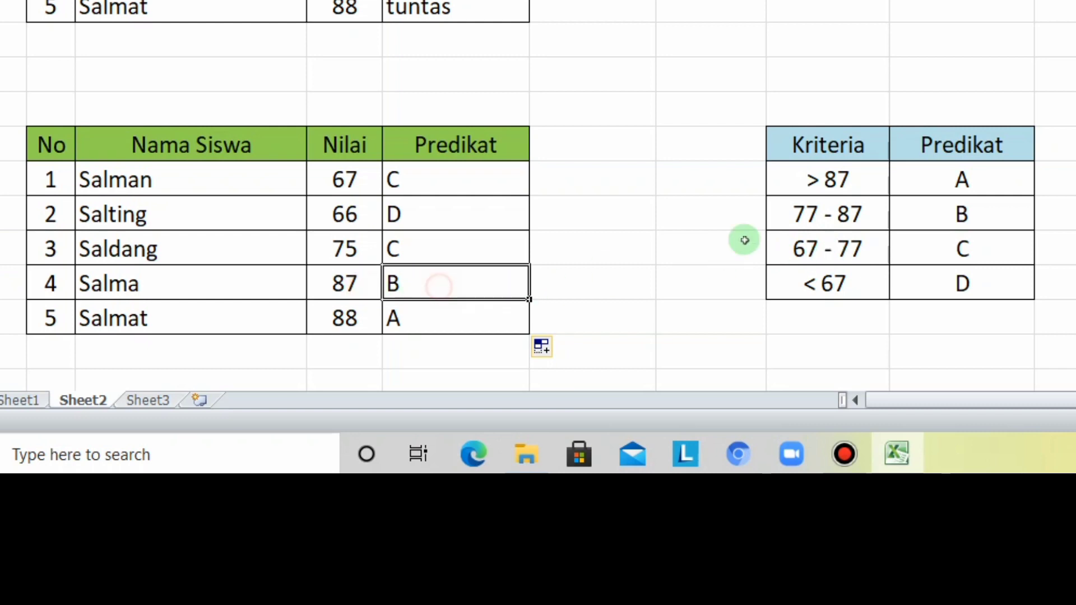
left_click(931, 213)
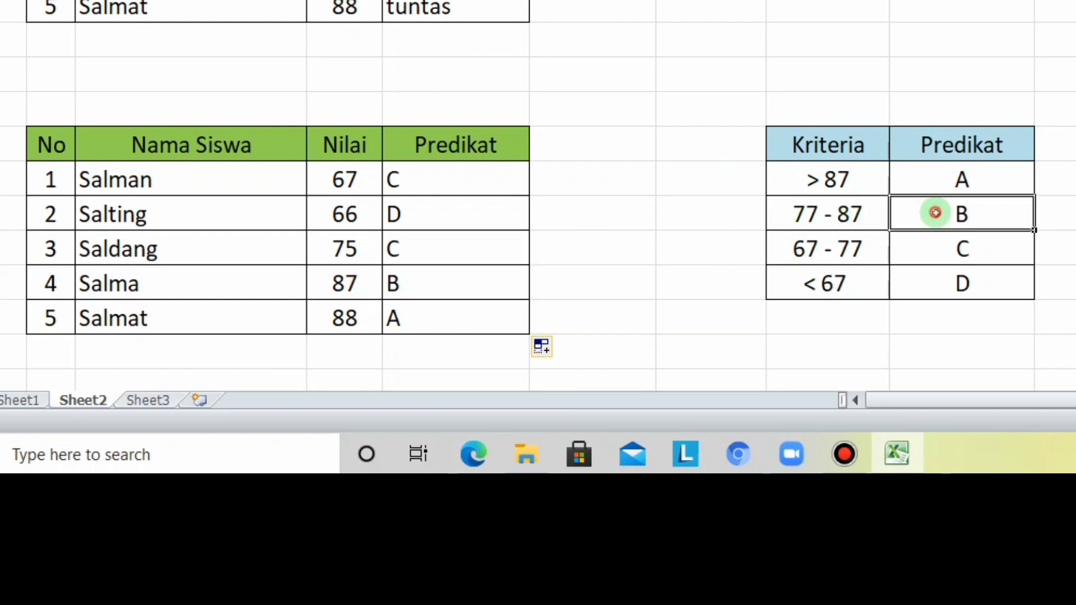
left_click(860, 213)
double_click(868, 218)
left_click(850, 247)
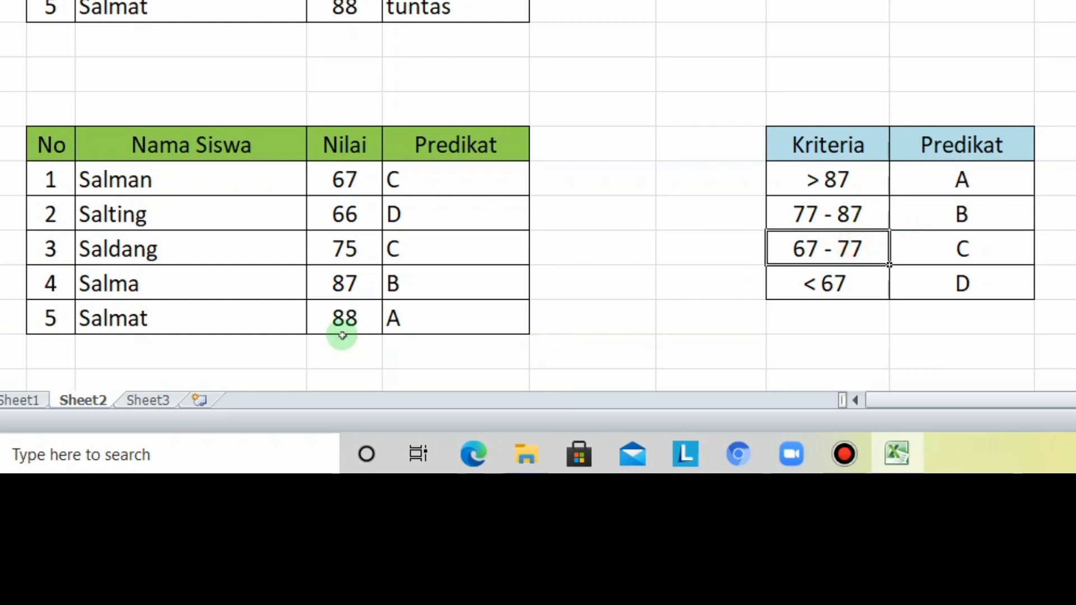
left_click(343, 331)
left_click(956, 180)
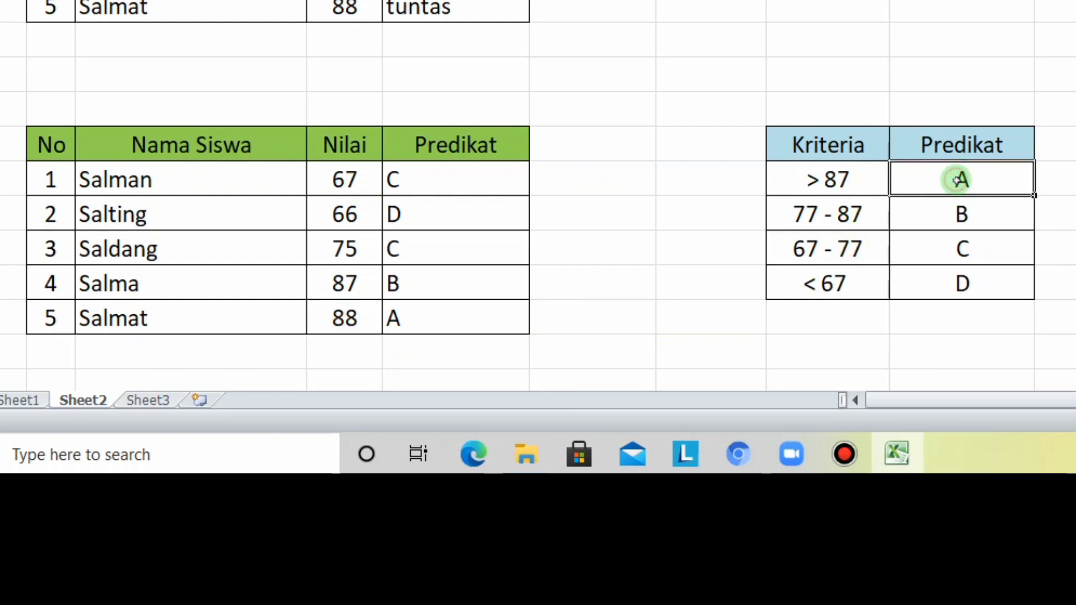